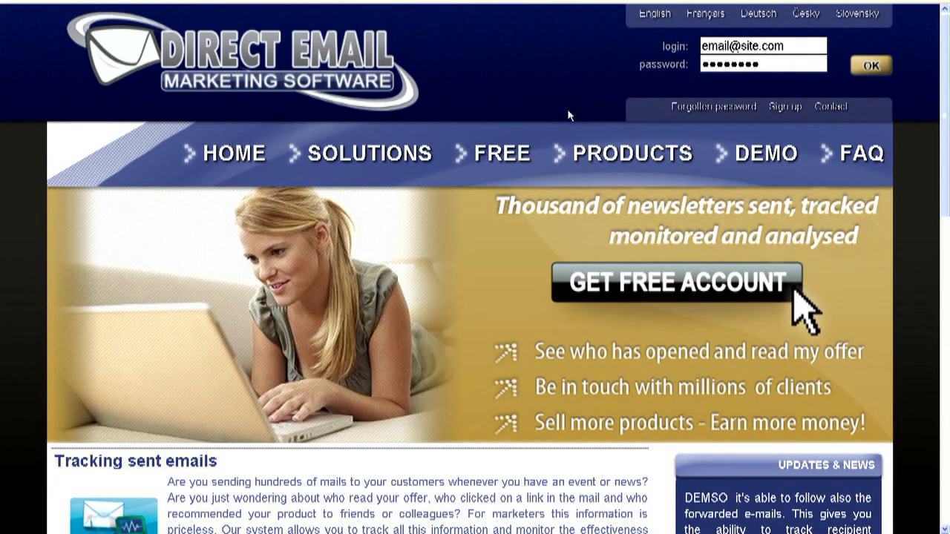
- Open the sign-up form and enter the login e-mail address and the password twice
{"action": "left_click", "coordinate": [784, 106]}
{"action": "scroll", "coordinate": [503, 193], "scroll_direction": "down", "scroll_amount": 5}
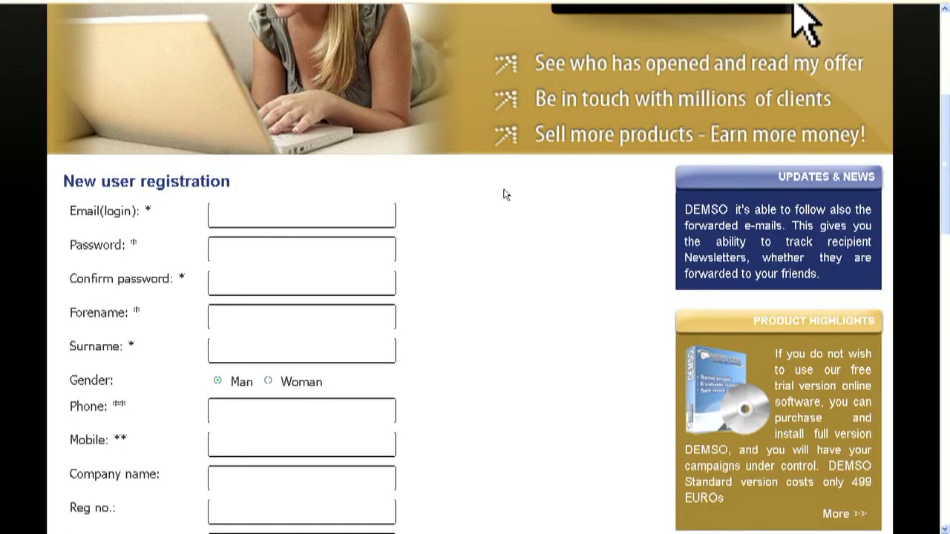
{"action": "left_click", "coordinate": [299, 122]}
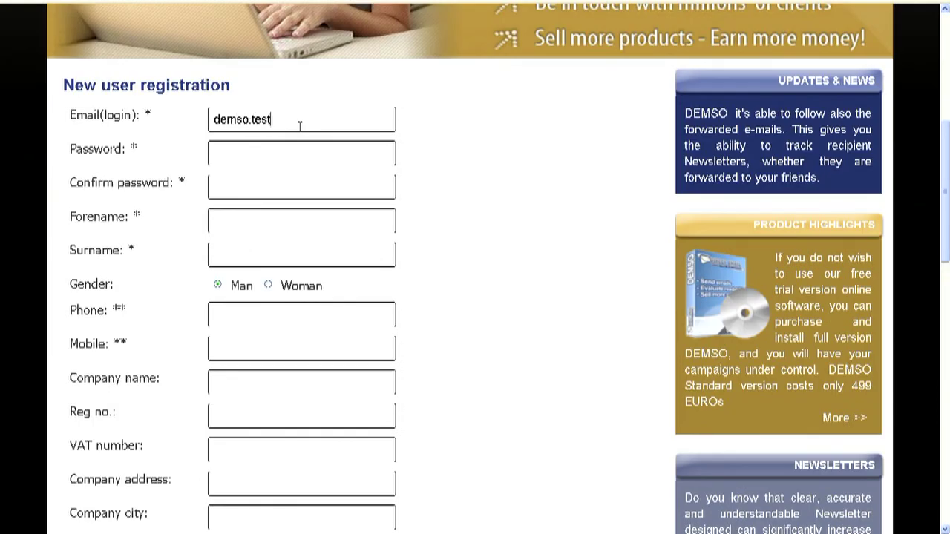
{"action": "key", "text": "Tab"}
{"action": "type", "text": "******"}
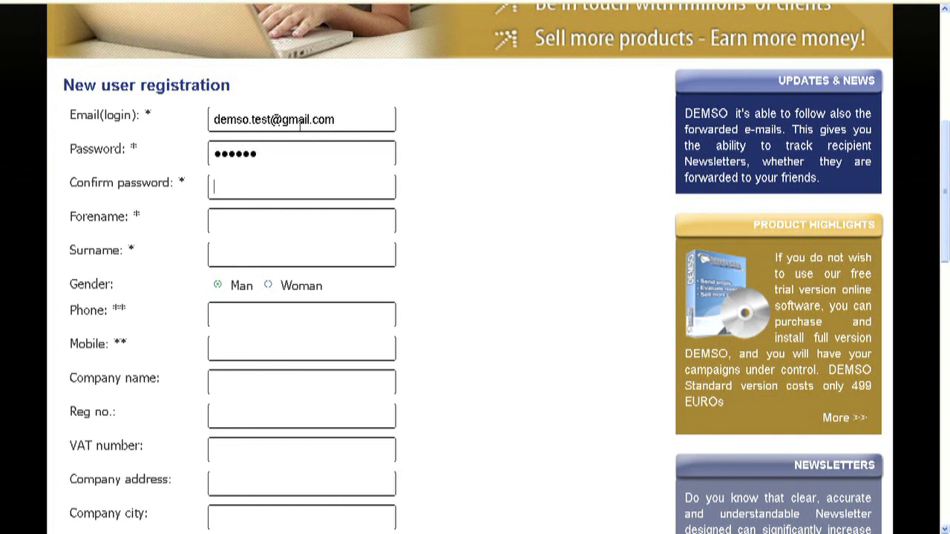
{"action": "key", "text": "Tab"}
{"action": "type", "text": "******"}
- Fill in forename, surname, website companz.com and the CAPTCHA, accept the terms, and register
{"action": "left_click", "coordinate": [276, 221]}
{"action": "type", "text": "John"}
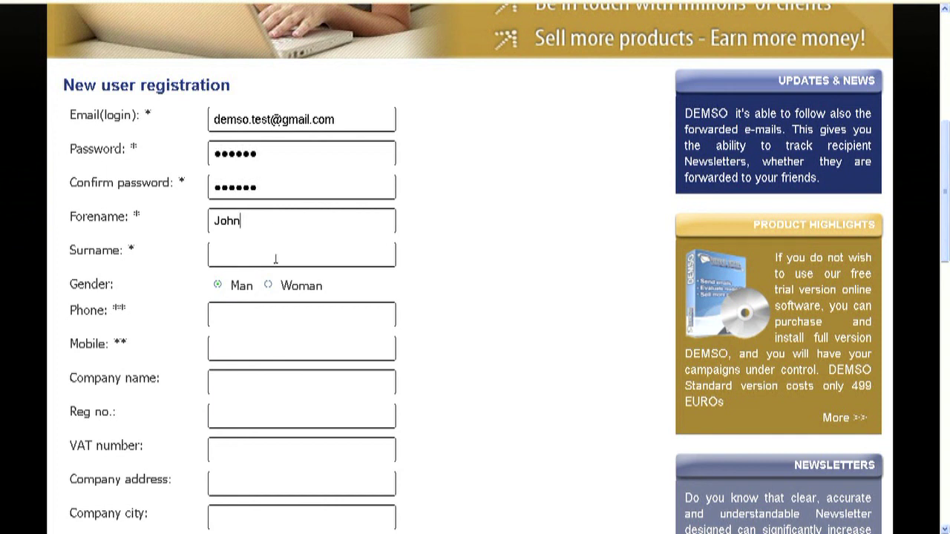
{"action": "left_click", "coordinate": [276, 252]}
{"action": "type", "text": "Smith"}
{"action": "scroll", "coordinate": [273, 252], "scroll_direction": "down", "scroll_amount": 5}
{"action": "left_click", "coordinate": [280, 270]}
{"action": "type", "text": "companz"}
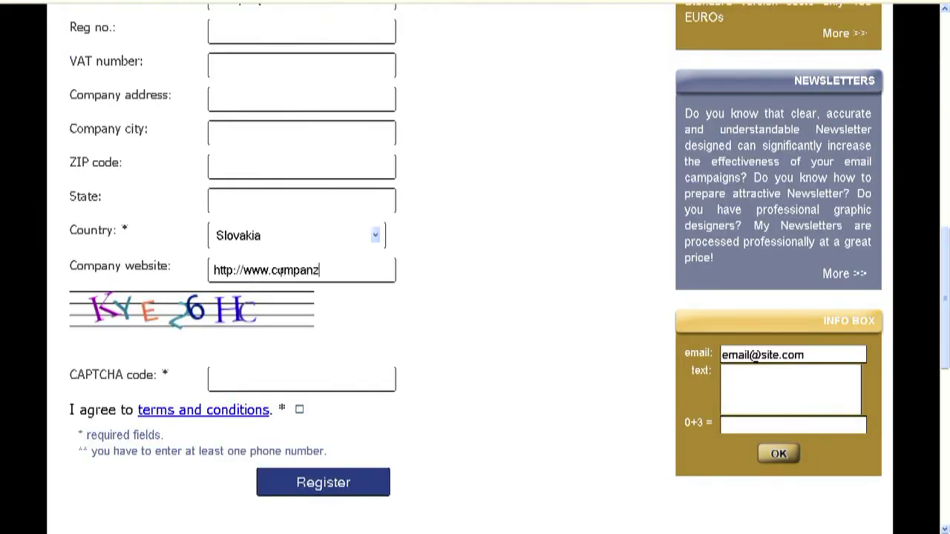
{"action": "type", "text": ".com"}
{"action": "left_click", "coordinate": [288, 375]}
{"action": "type", "text": "KYE26HC"}
{"action": "left_click", "coordinate": [299, 409]}
{"action": "left_click", "coordinate": [303, 484]}
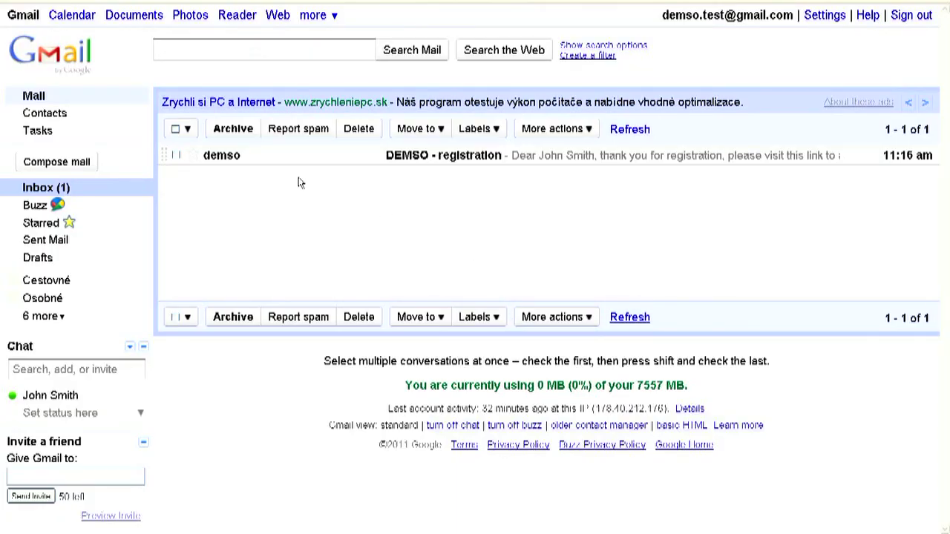
- Open the 'DEMSO - registration' email and follow its activation link
{"action": "left_click", "coordinate": [426, 157]}
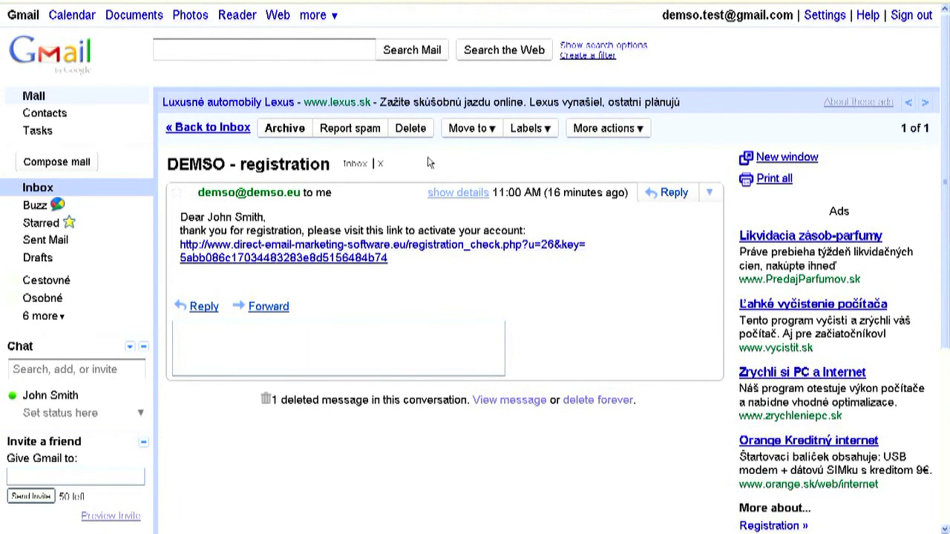
{"action": "left_click", "coordinate": [371, 251]}
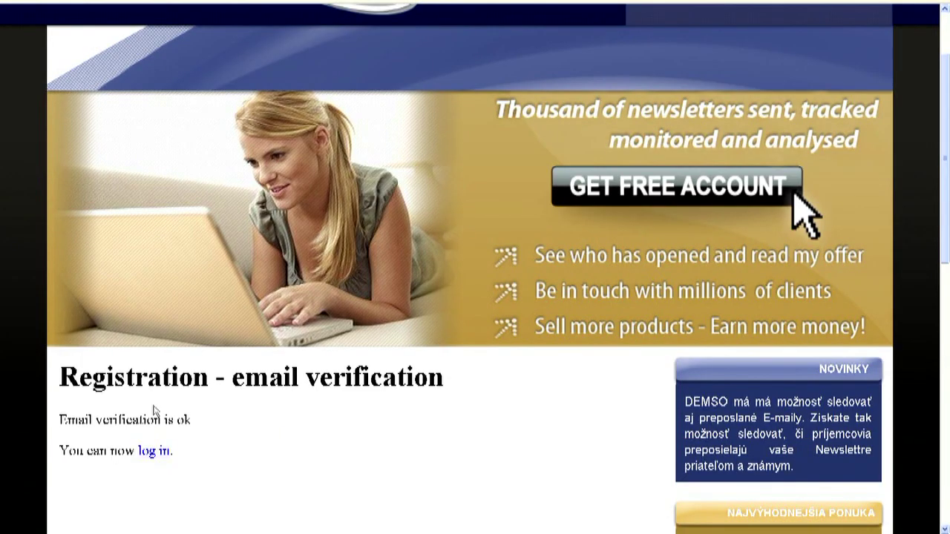
- Log in to DEMSO with the registered e-mail address and password
{"action": "left_click", "coordinate": [154, 452]}
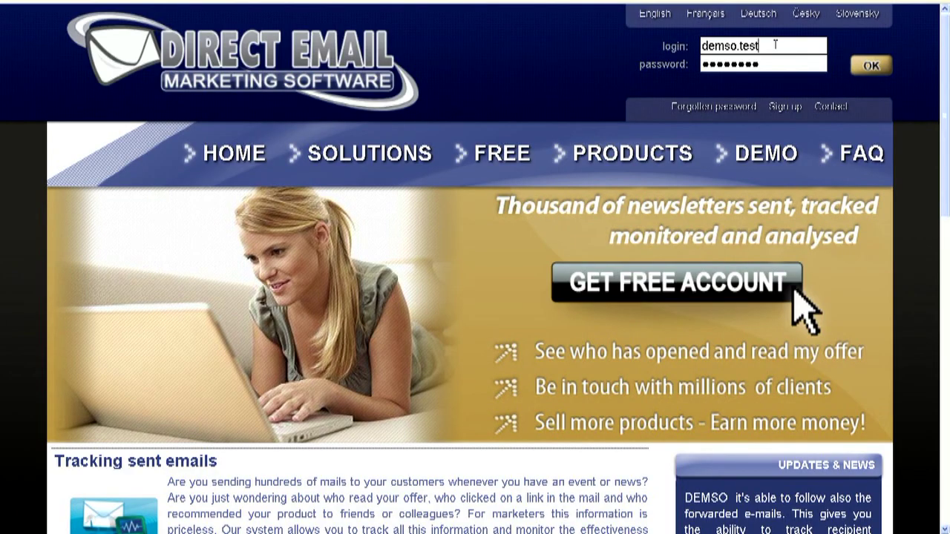
{"action": "key", "text": "Tab"}
{"action": "type", "text": "demso1"}
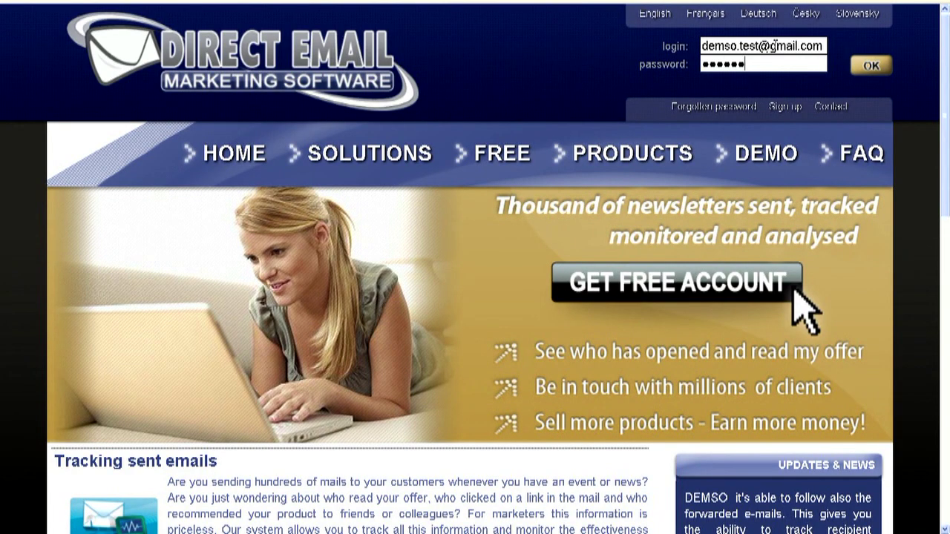
{"action": "left_click", "coordinate": [870, 66]}
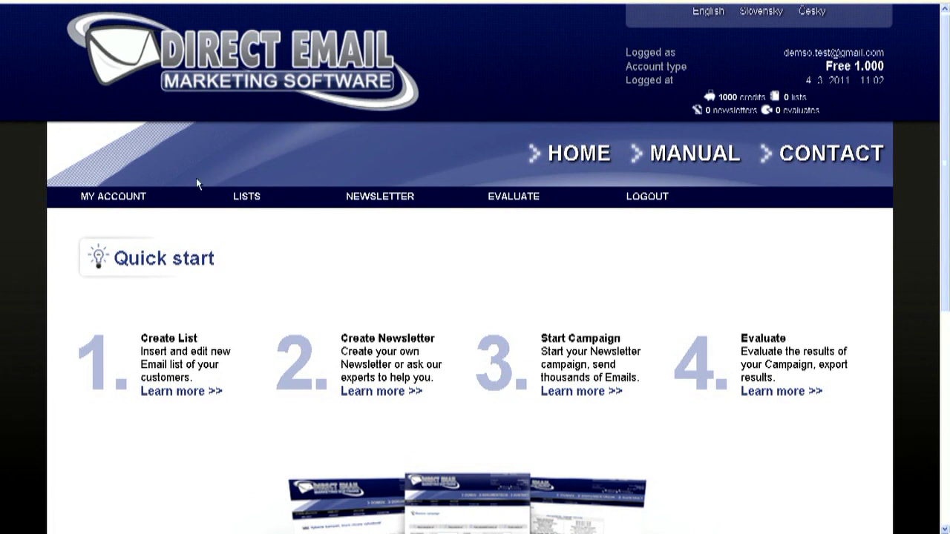
{"action": "mouse_move", "coordinate": [363, 205]}
- Create the list 'MyCustomerList' by importing the Databáza_newsletter_oct2010_import2 file
{"action": "mouse_move", "coordinate": [266, 205]}
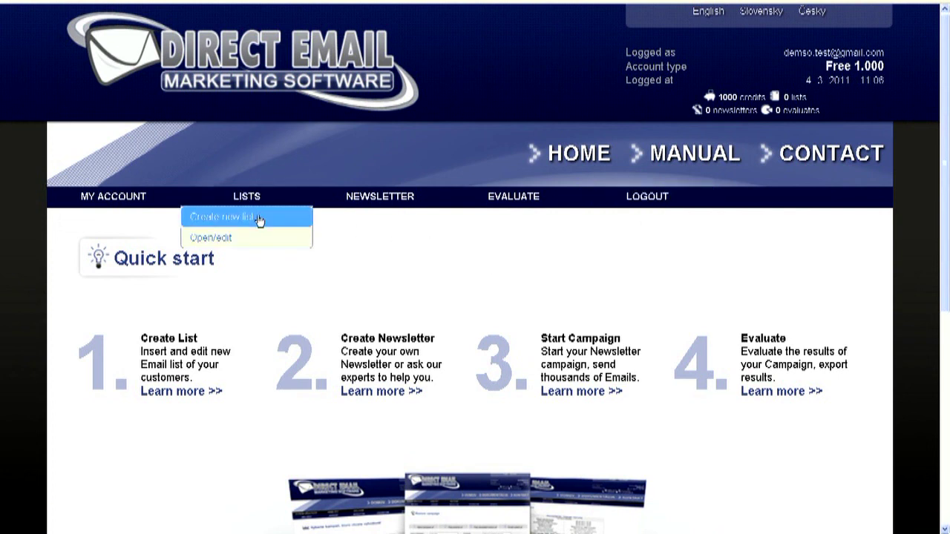
{"action": "left_click", "coordinate": [258, 216]}
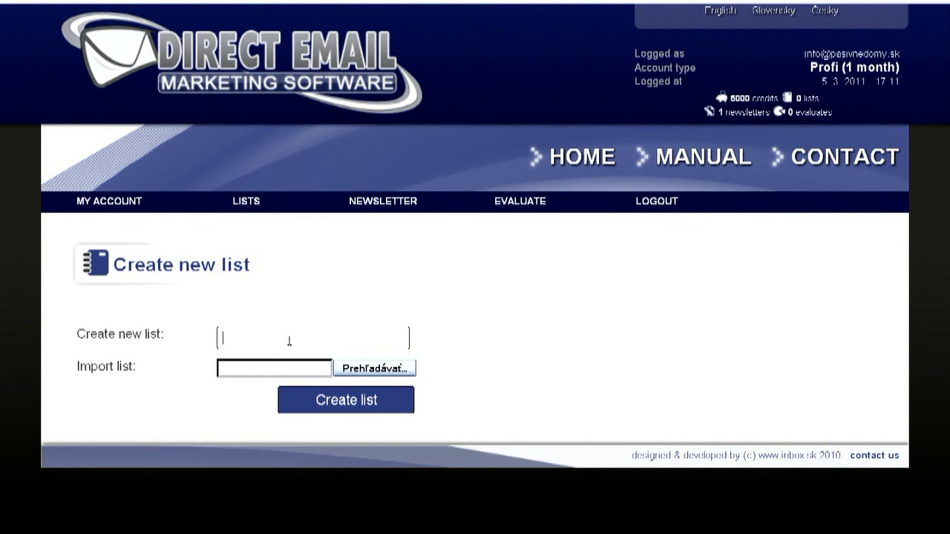
{"action": "left_click", "coordinate": [290, 341]}
{"action": "type", "text": "MyCustomerList"}
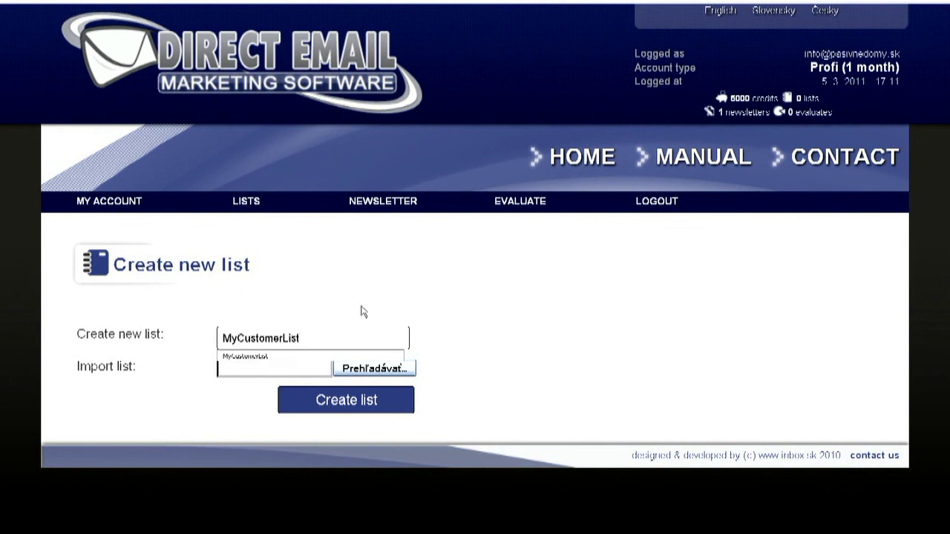
{"action": "left_click", "coordinate": [371, 369]}
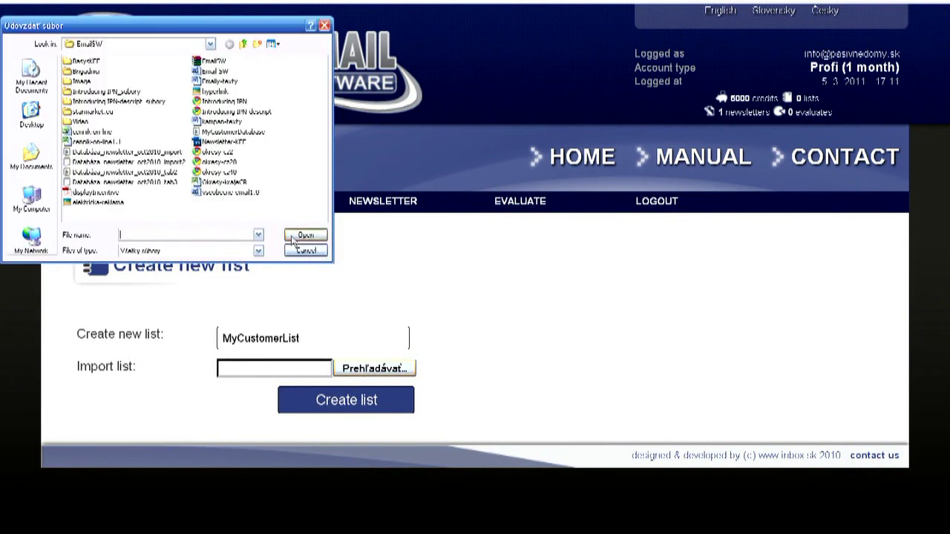
{"action": "left_click", "coordinate": [170, 162]}
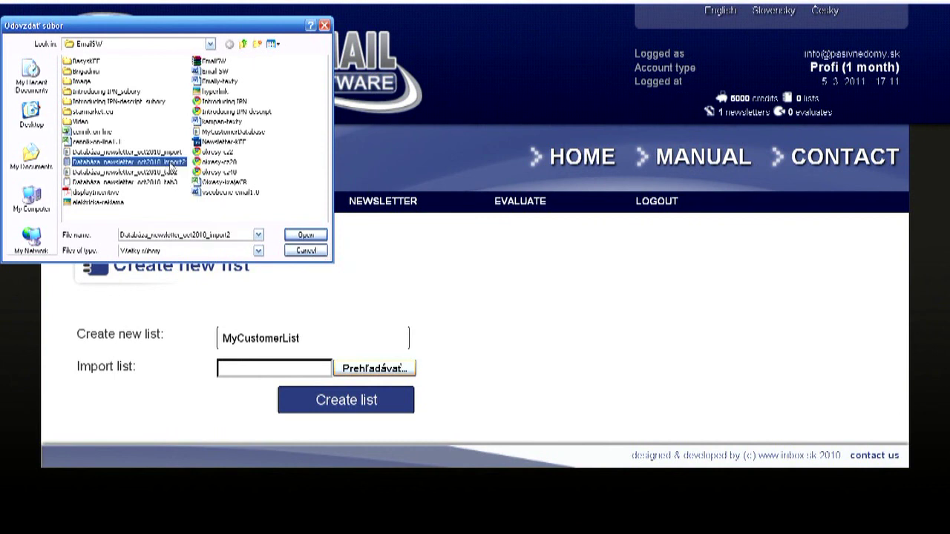
{"action": "left_click", "coordinate": [319, 236]}
{"action": "left_click", "coordinate": [379, 401]}
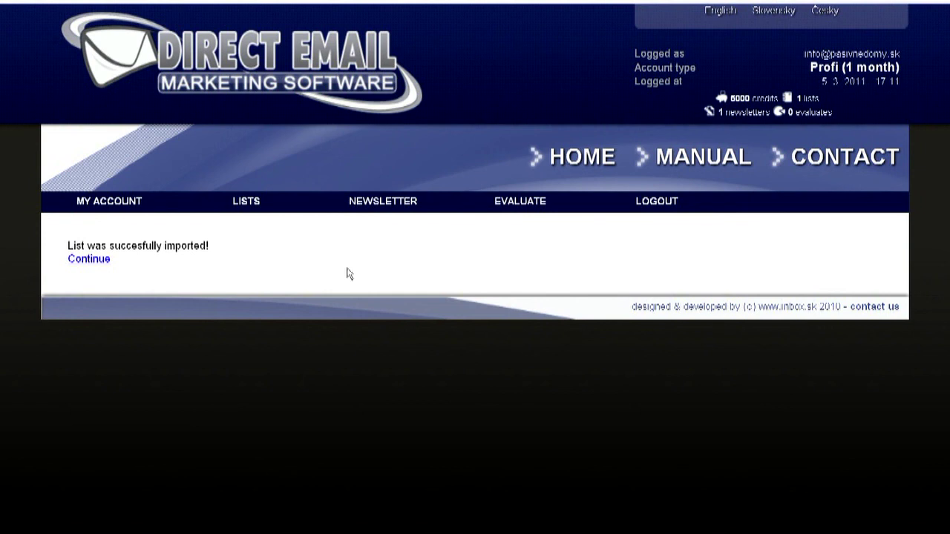
- Open the contents of MyCustomerList from the email lists overview
{"action": "mouse_move", "coordinate": [250, 199]}
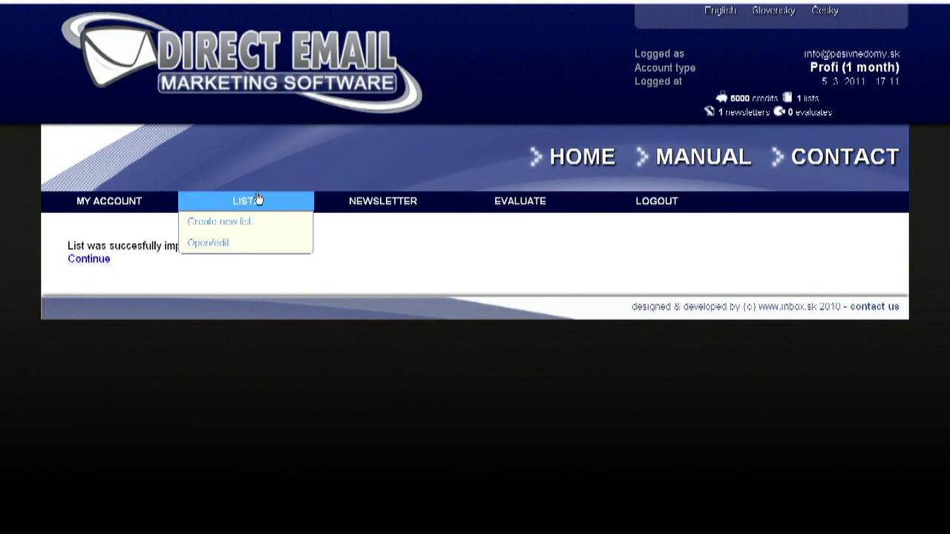
{"action": "left_click", "coordinate": [223, 249]}
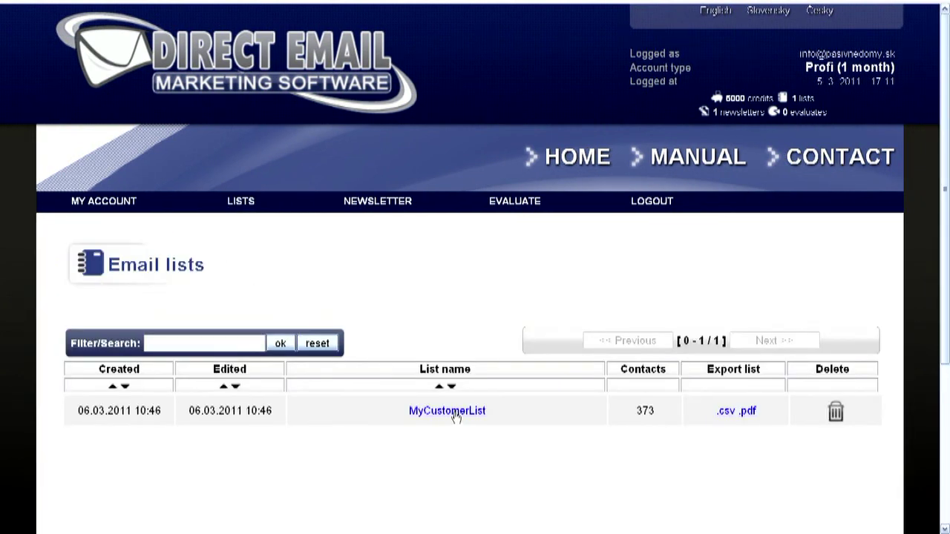
{"action": "left_click", "coordinate": [456, 413]}
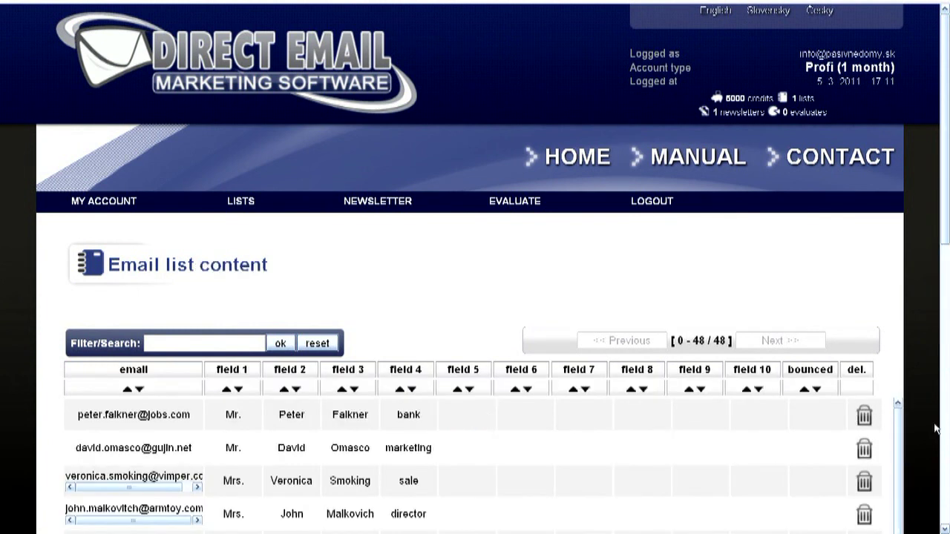
{"action": "scroll", "coordinate": [935, 431], "scroll_direction": "down", "scroll_amount": 10}
{"action": "scroll", "coordinate": [935, 423], "scroll_direction": "down", "scroll_amount": 3}
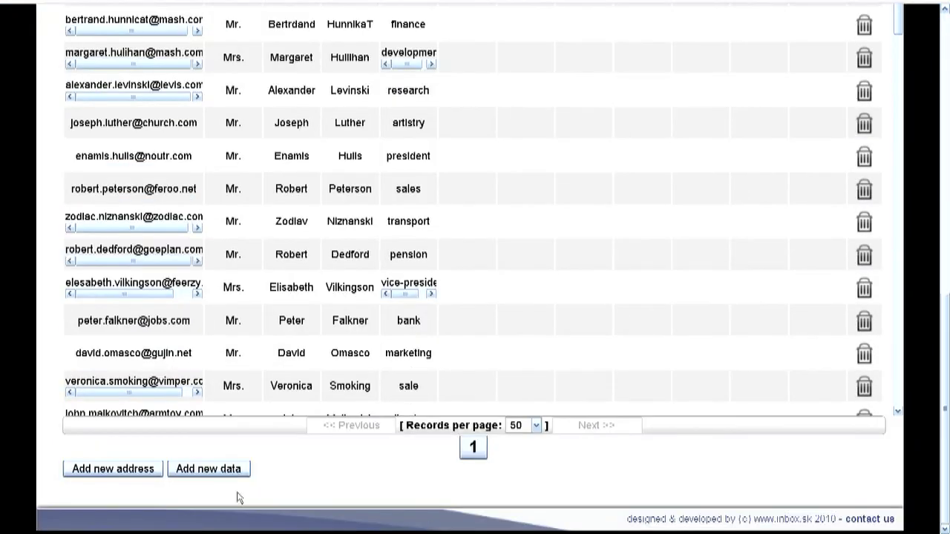
- Add a contact with e-mail, title, names and department 'finance' to the list
{"action": "left_click", "coordinate": [129, 473]}
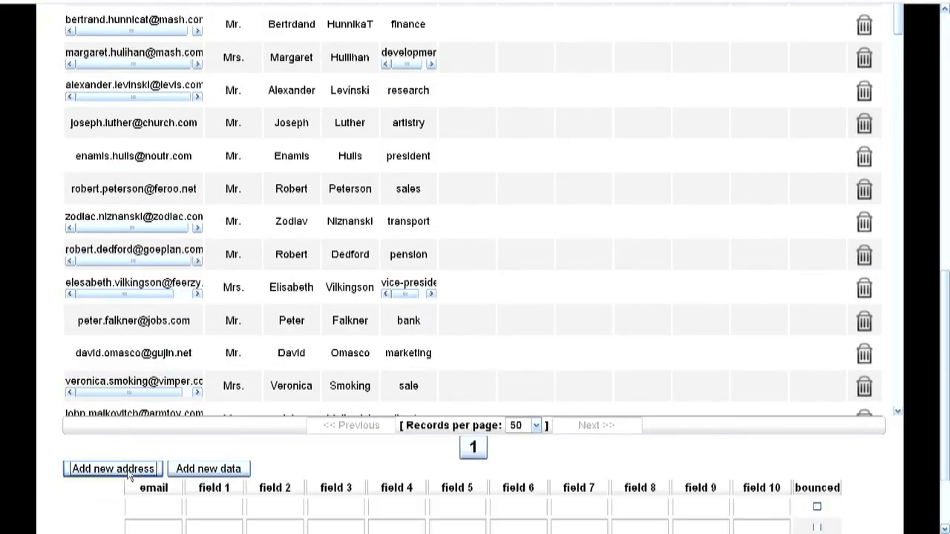
{"action": "left_click", "coordinate": [151, 504]}
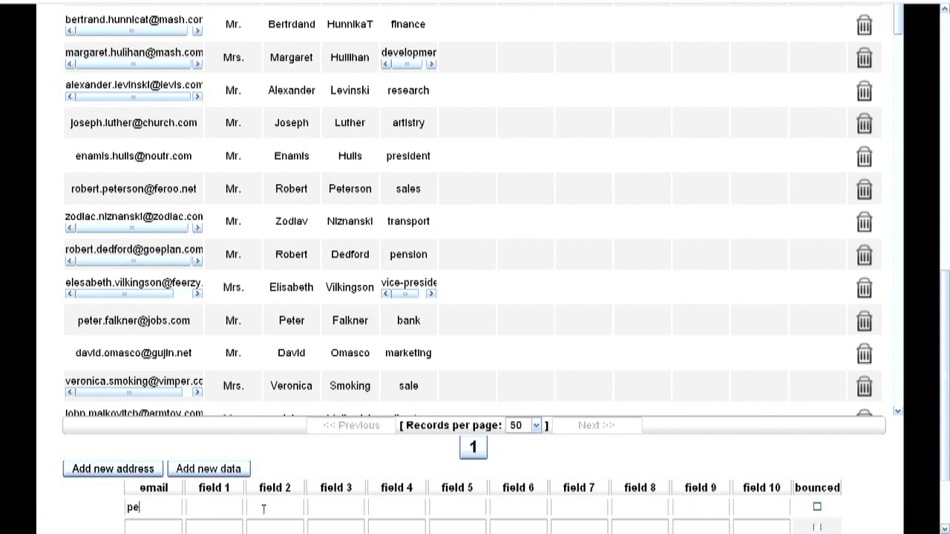
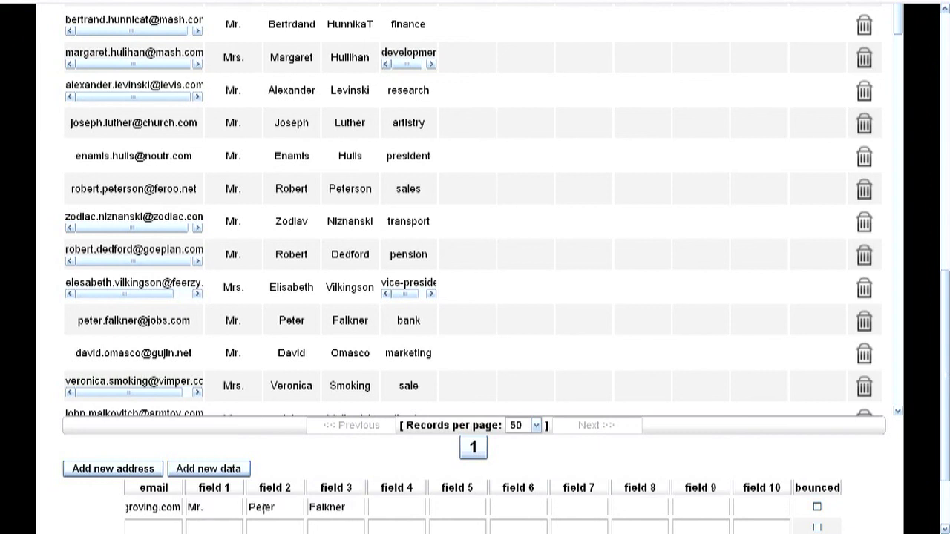
{"action": "type", "text": "finance"}
{"action": "scroll", "coordinate": [261, 507], "scroll_direction": "down", "scroll_amount": 3}
{"action": "left_click", "coordinate": [483, 466]}
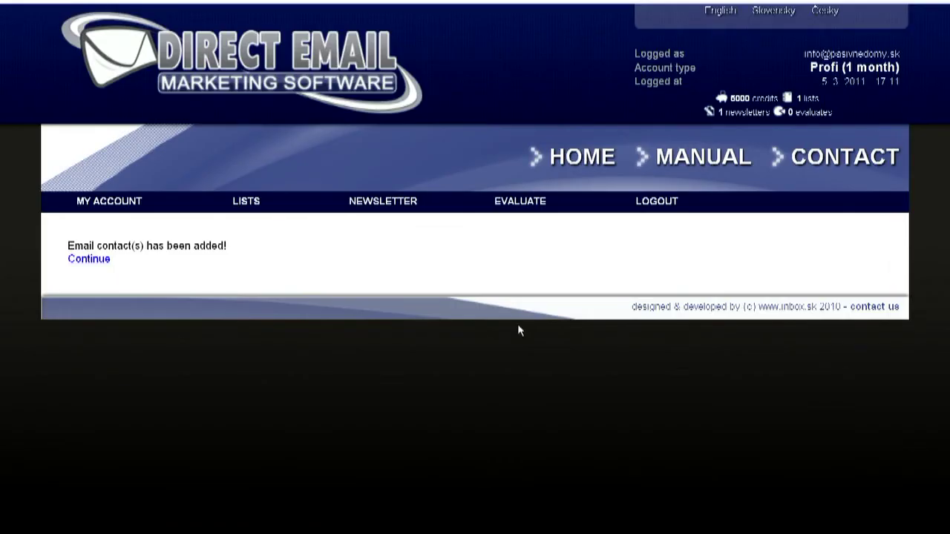
- Reopen MyCustomerList and open the Insert data box beneath its address table
{"action": "mouse_move", "coordinate": [290, 199]}
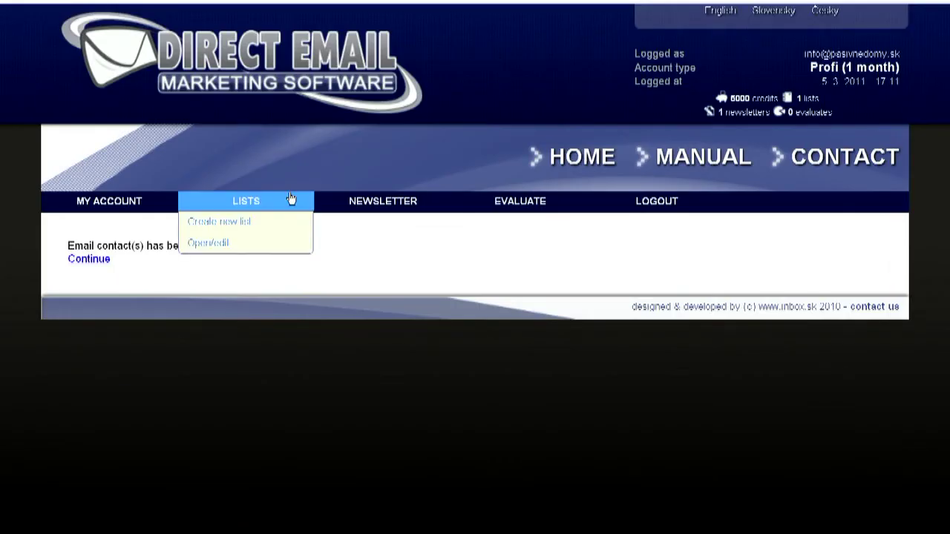
{"action": "left_click", "coordinate": [241, 244]}
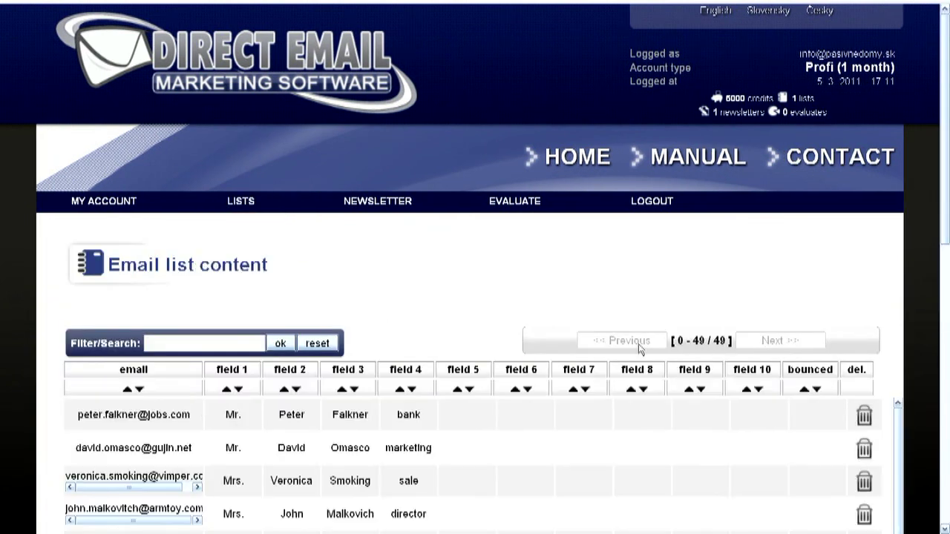
{"action": "scroll", "coordinate": [636, 337], "scroll_direction": "down", "scroll_amount": 10}
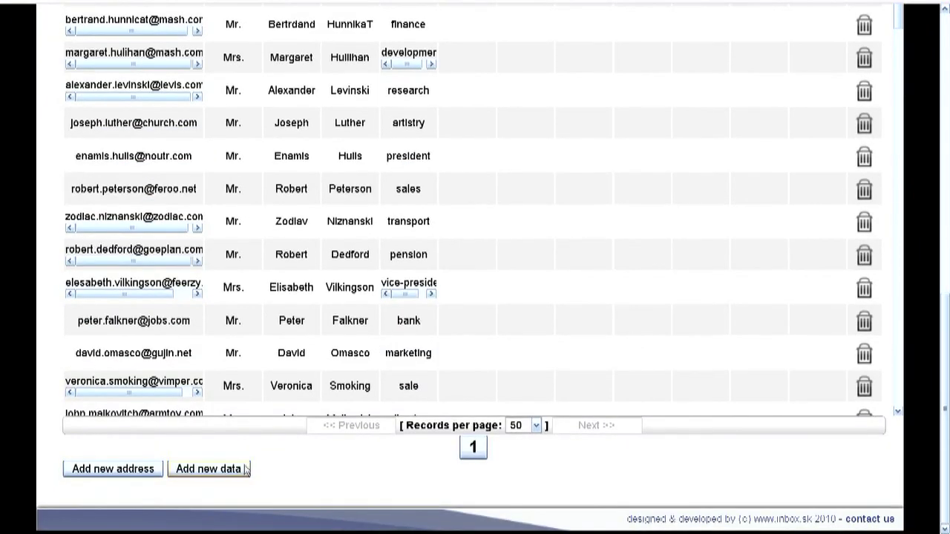
{"action": "left_click", "coordinate": [224, 469]}
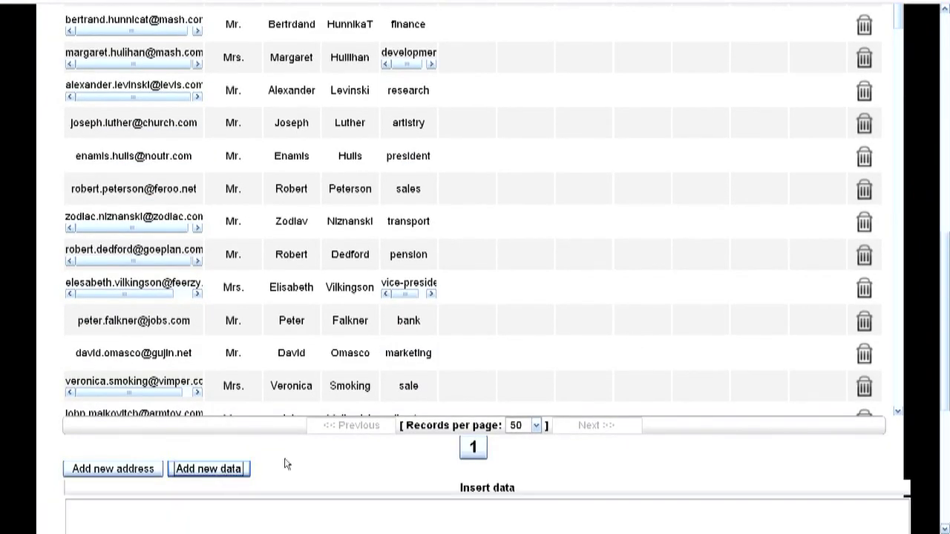
- In Excel, select the contact block A1:E42 and copy it
{"action": "key", "text": "alt+Tab"}
{"action": "key", "text": "alt+Tab"}
{"action": "key", "text": "alt+Tab"}
{"action": "key", "text": "alt+Tab"}
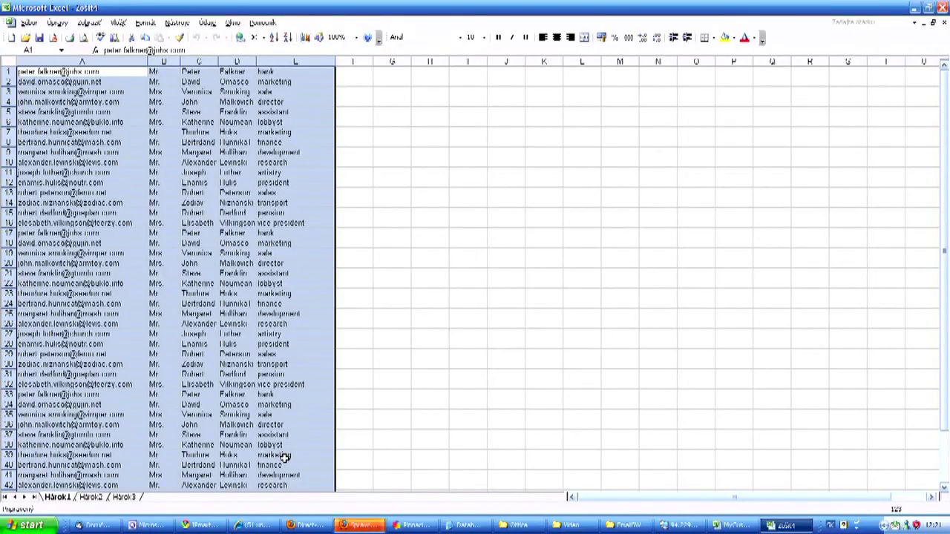
{"action": "left_click", "coordinate": [108, 149]}
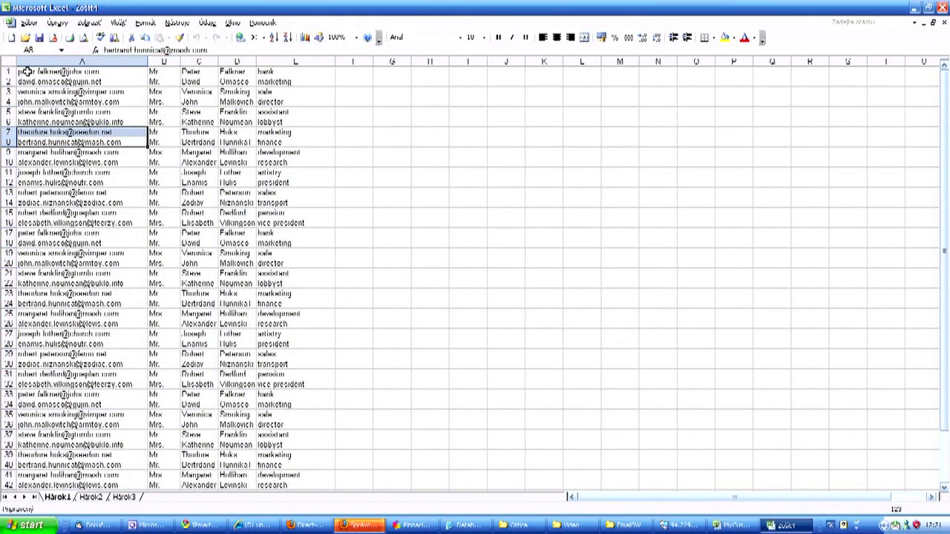
{"action": "left_click_drag", "start_coordinate": [17, 72], "coordinate": [315, 484]}
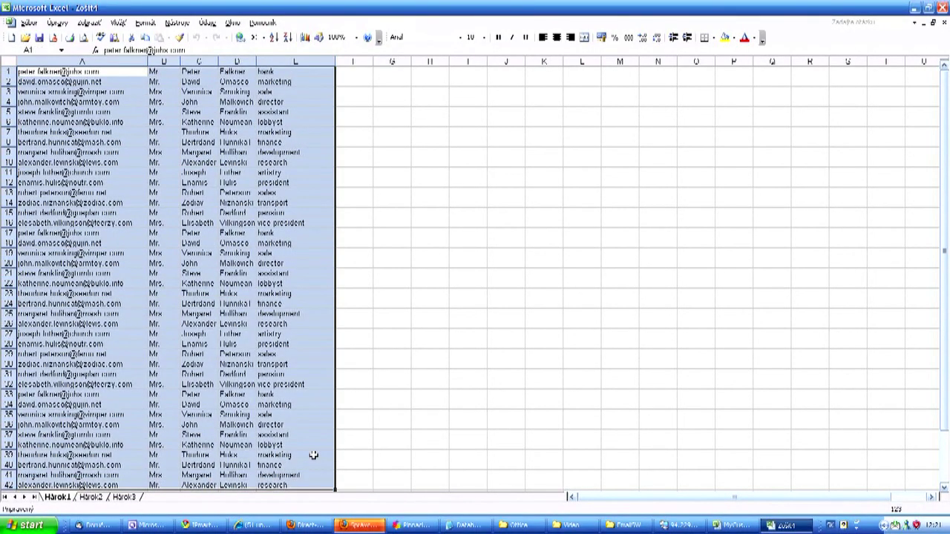
{"action": "key", "text": "ctrl+c"}
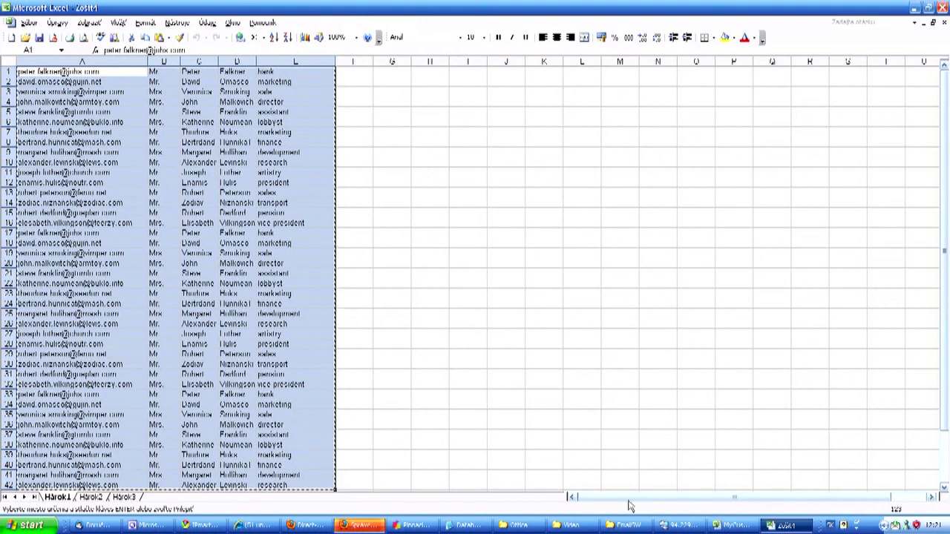
- Paste the copied contacts into DEMSO's Insert data box and add them to the list
{"action": "left_click", "coordinate": [307, 525]}
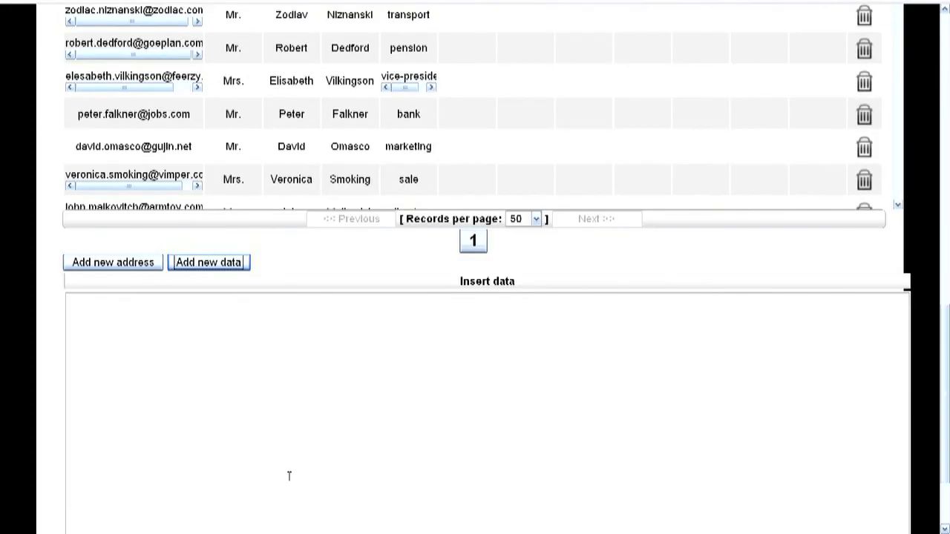
{"action": "key", "text": "ctrl+v"}
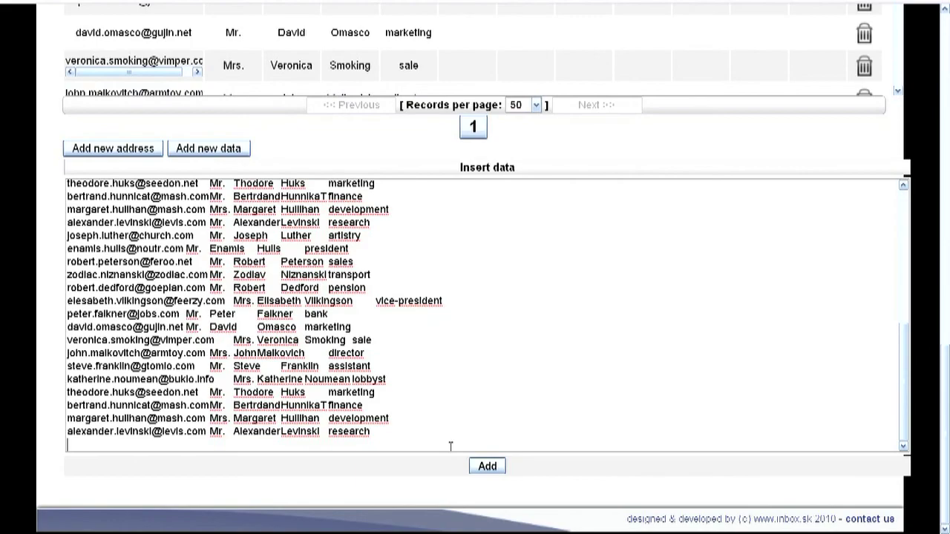
{"action": "left_click", "coordinate": [484, 465]}
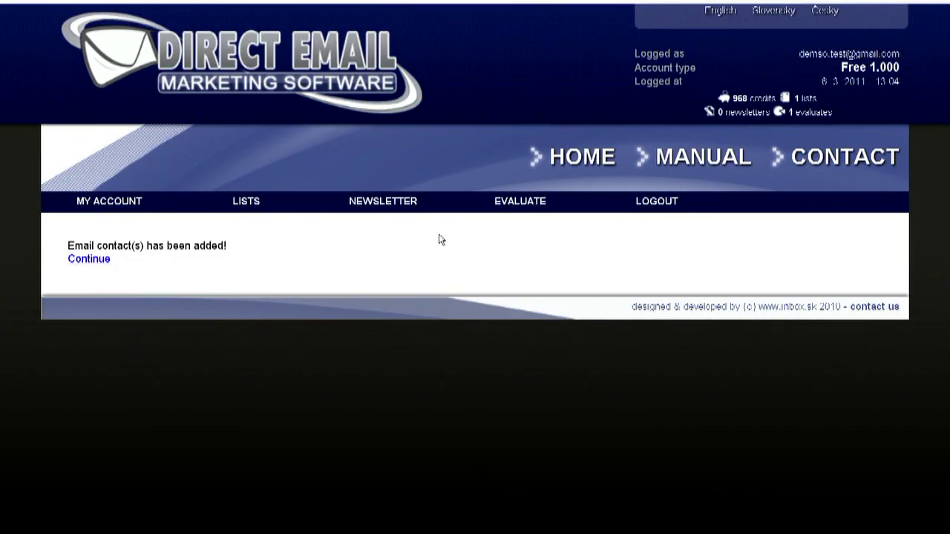
- Start a new newsletter campaign named 'My First Campaign'
{"action": "mouse_move", "coordinate": [380, 206]}
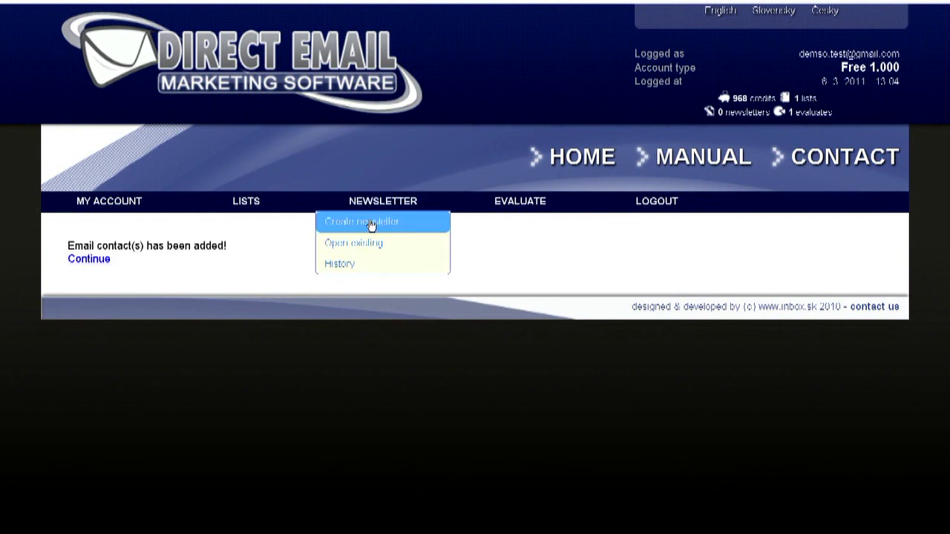
{"action": "left_click", "coordinate": [371, 222]}
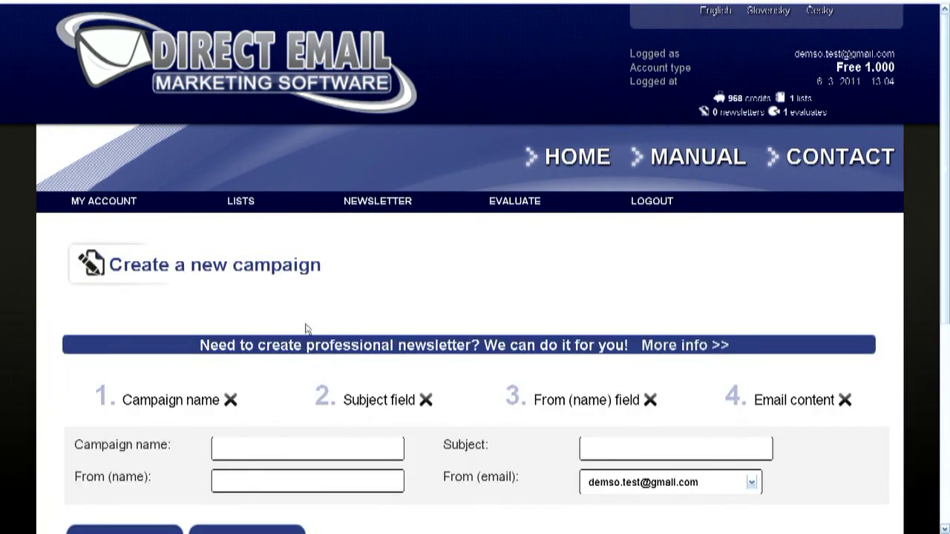
{"action": "scroll", "coordinate": [308, 328], "scroll_direction": "down", "scroll_amount": 3}
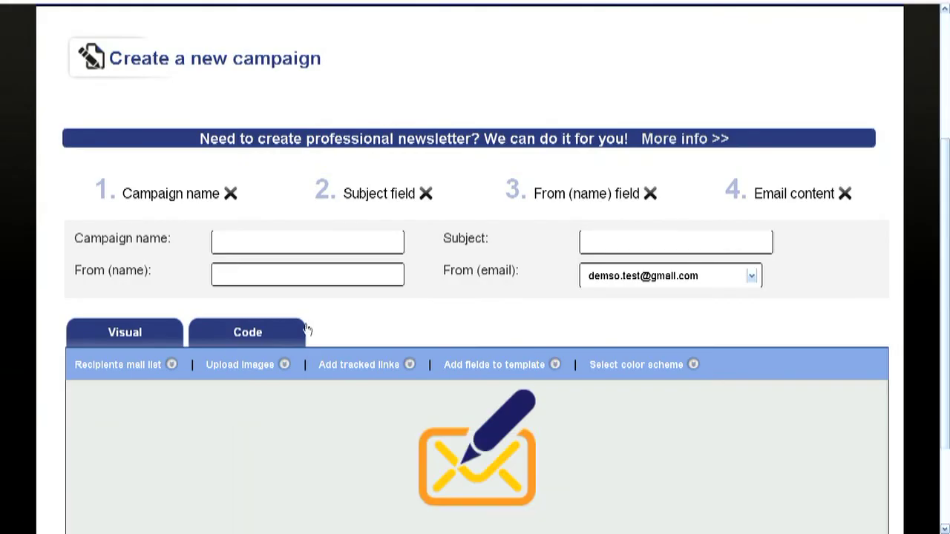
{"action": "left_click", "coordinate": [298, 243]}
{"action": "type", "text": "m"}
{"action": "left_click", "coordinate": [275, 260]}
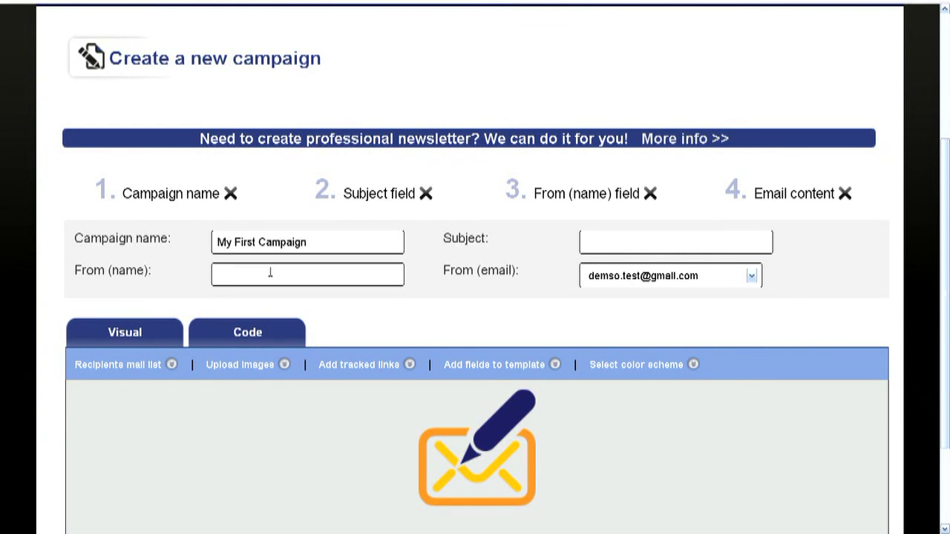
- Set the campaign's sender name and the subject 'New Products on Stock'
{"action": "left_click", "coordinate": [270, 274]}
{"action": "type", "text": "J"}
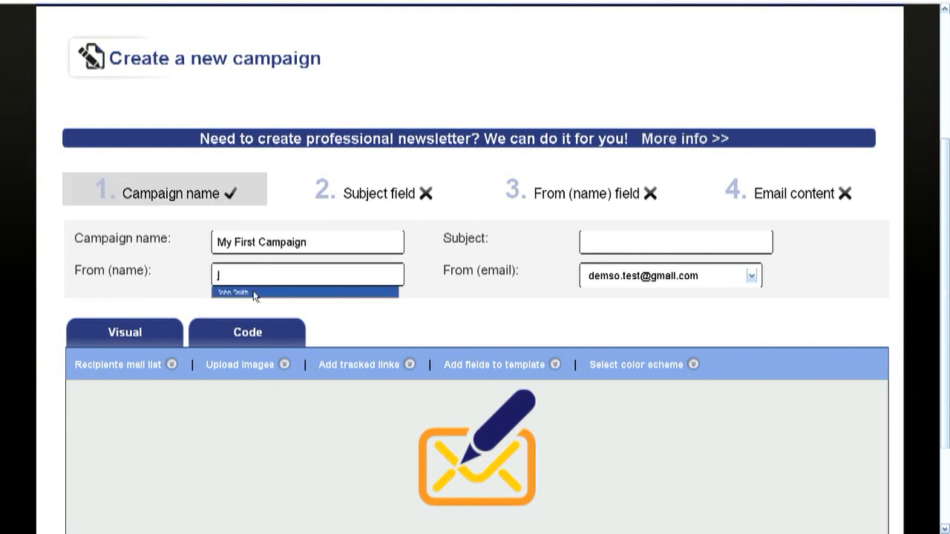
{"action": "left_click", "coordinate": [255, 293]}
{"action": "left_click", "coordinate": [666, 239]}
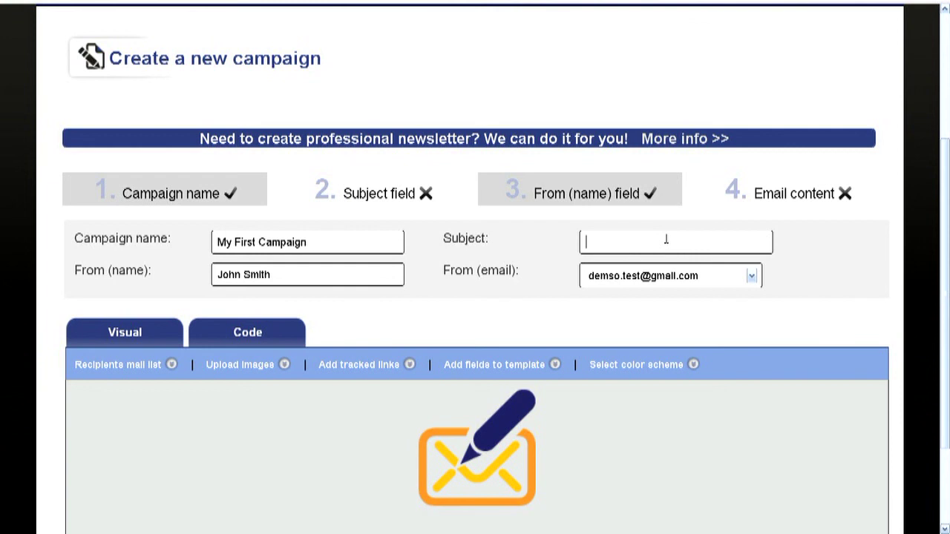
{"action": "type", "text": "n"}
{"action": "left_click", "coordinate": [645, 263]}
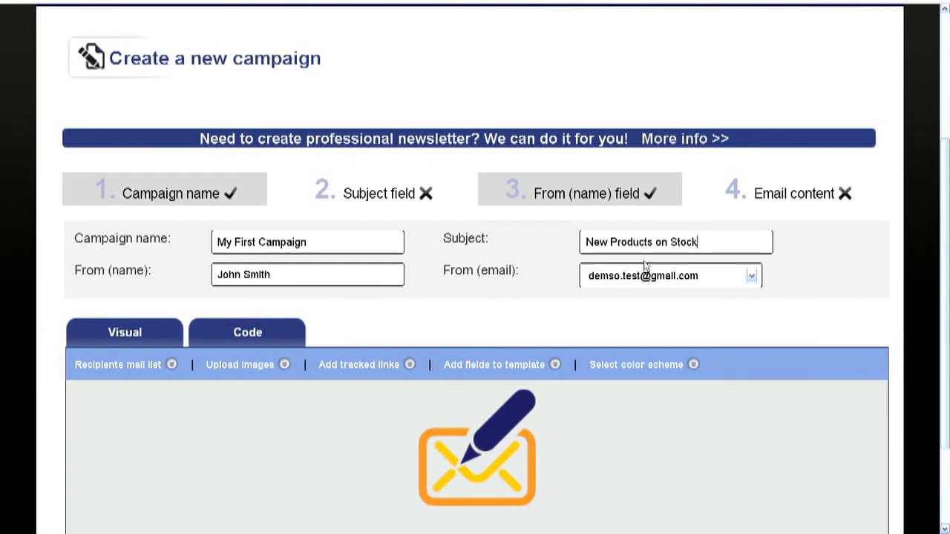
{"action": "scroll", "coordinate": [644, 265], "scroll_direction": "down", "scroll_amount": 3}
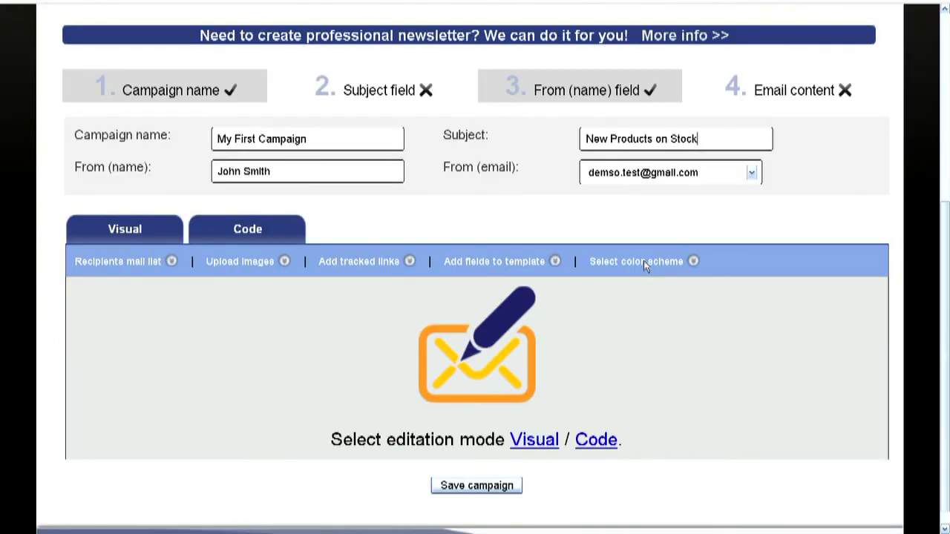
- Begin the email body with 'Dear', save the campaign, and list existing campaigns
{"action": "left_click", "coordinate": [546, 441]}
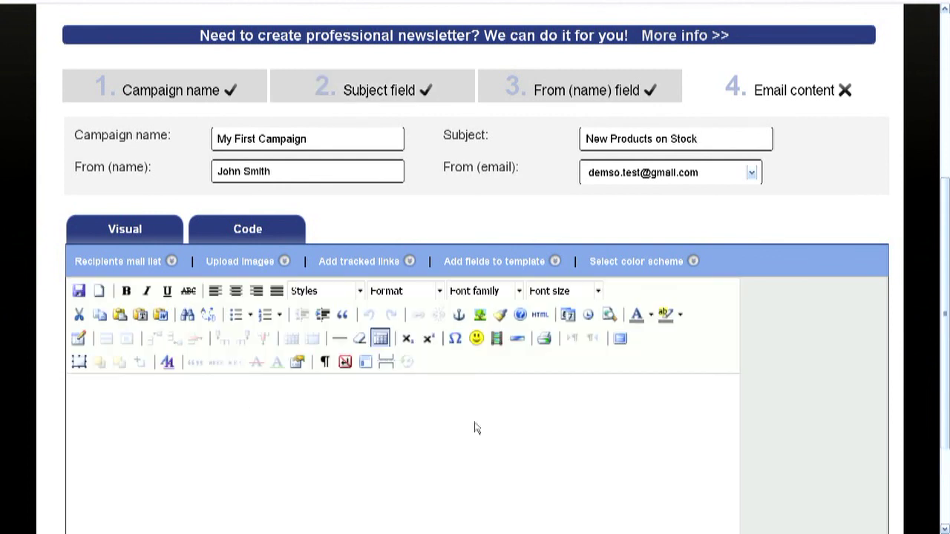
{"action": "type", "text": "Dear"}
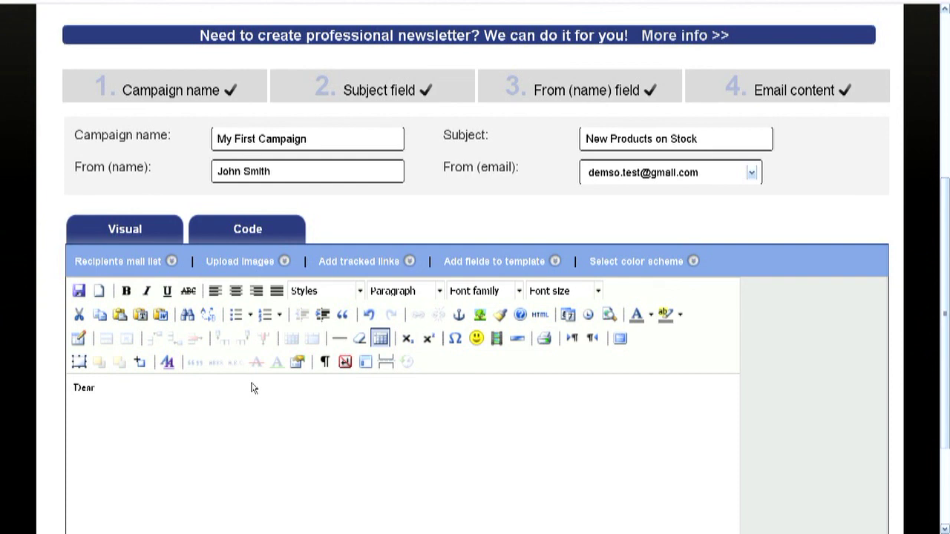
{"action": "scroll", "coordinate": [290, 388], "scroll_direction": "down", "scroll_amount": 4}
{"action": "left_click", "coordinate": [475, 472]}
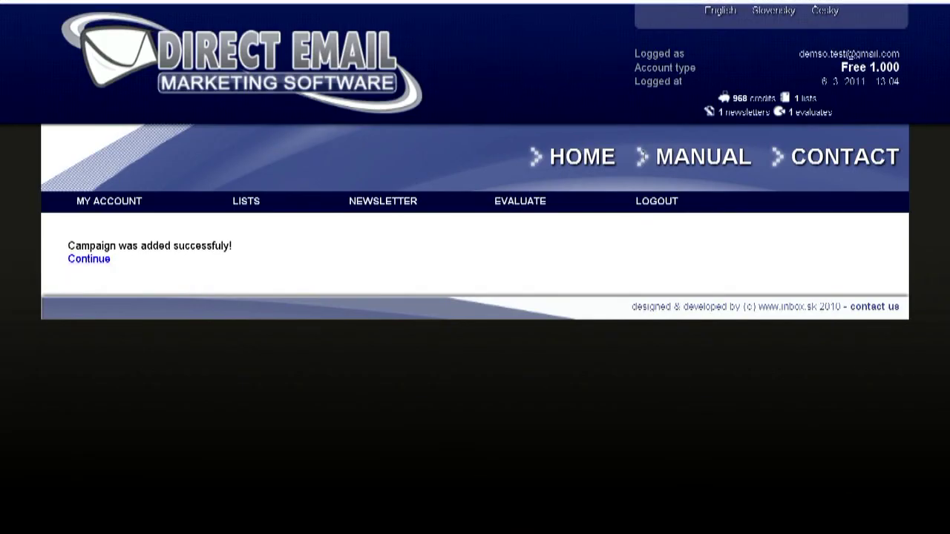
{"action": "mouse_move", "coordinate": [384, 206]}
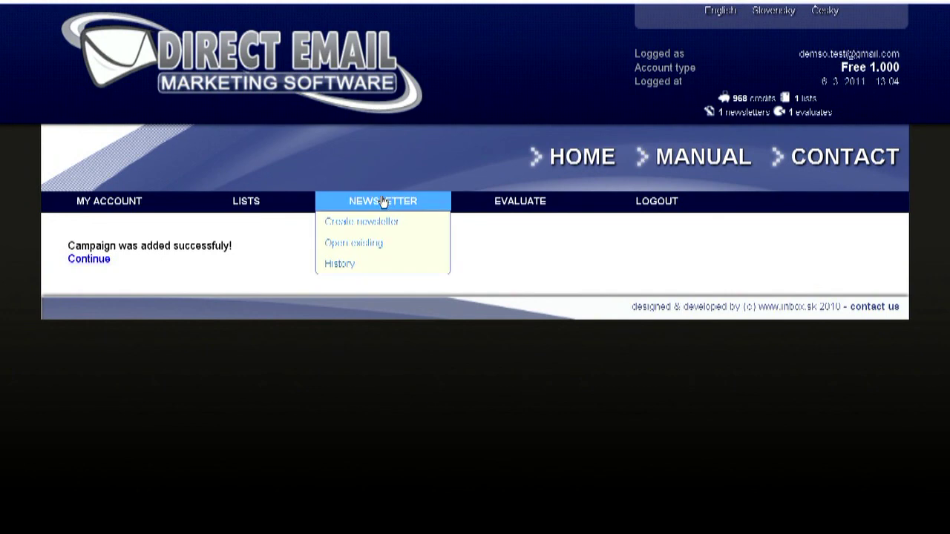
{"action": "left_click", "coordinate": [359, 251]}
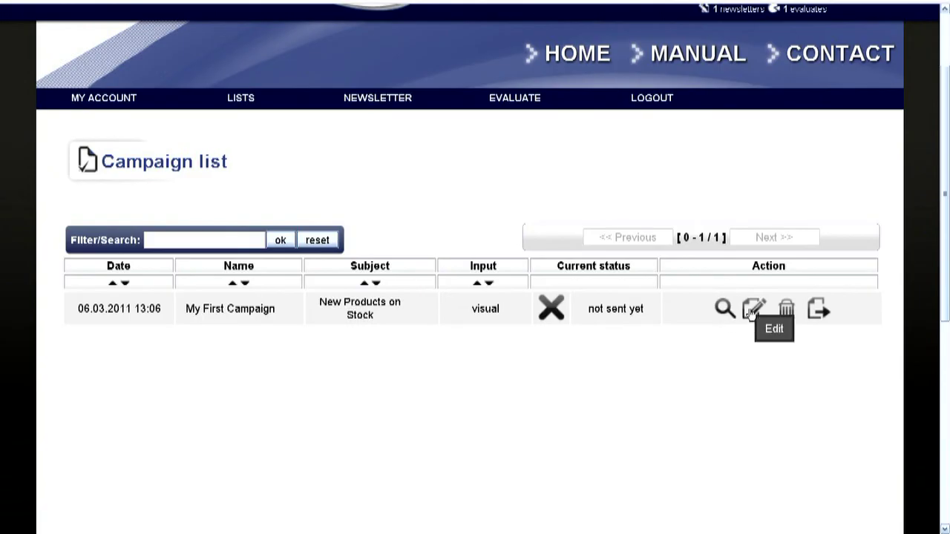
- Reopen My First Campaign in the editor
{"action": "left_click", "coordinate": [752, 309]}
{"action": "scroll", "coordinate": [751, 312], "scroll_direction": "down", "scroll_amount": 3}
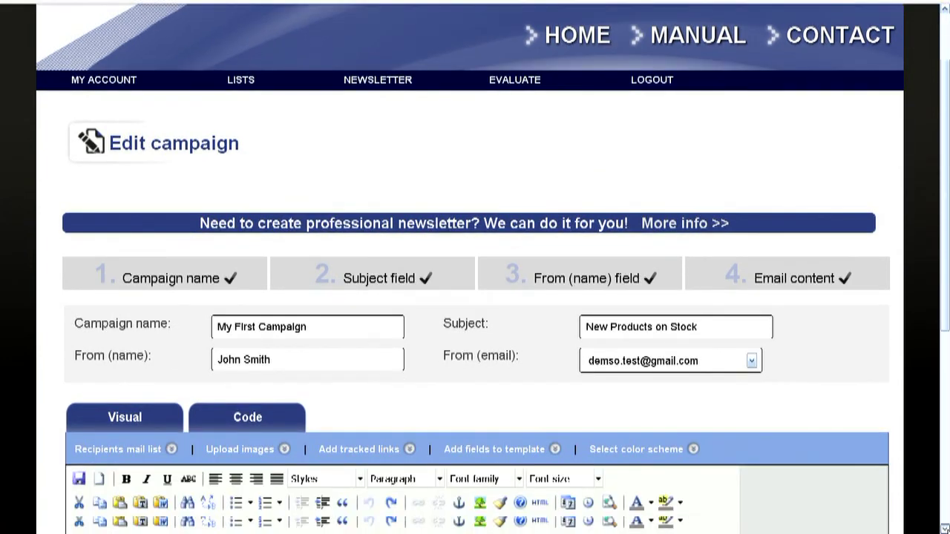
{"action": "scroll", "coordinate": [475, 297], "scroll_direction": "down", "scroll_amount": 2}
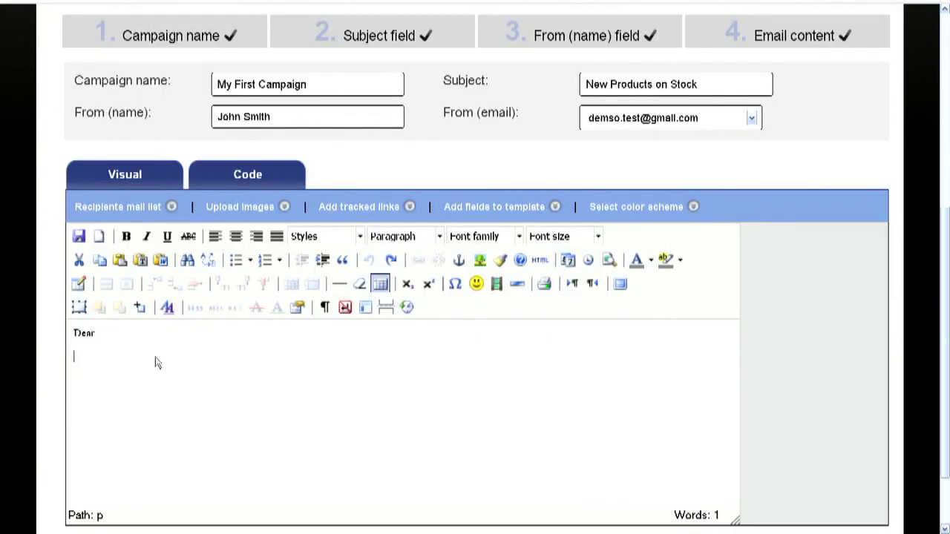
- Insert a table with 1 column and width 50 below 'Dear'
{"action": "left_click", "coordinate": [79, 285]}
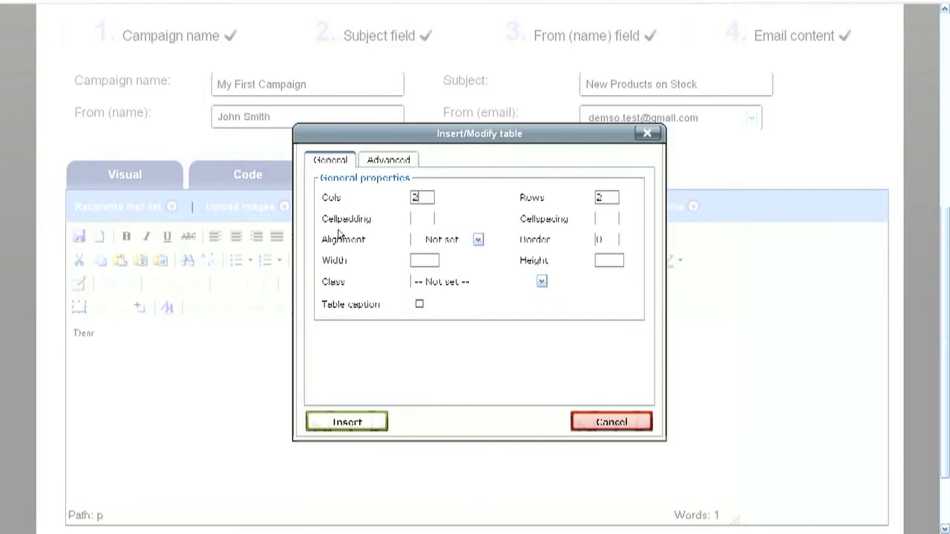
{"action": "type", "text": "1"}
{"action": "left_click", "coordinate": [435, 261]}
{"action": "type", "text": "50"}
{"action": "left_click", "coordinate": [357, 423]}
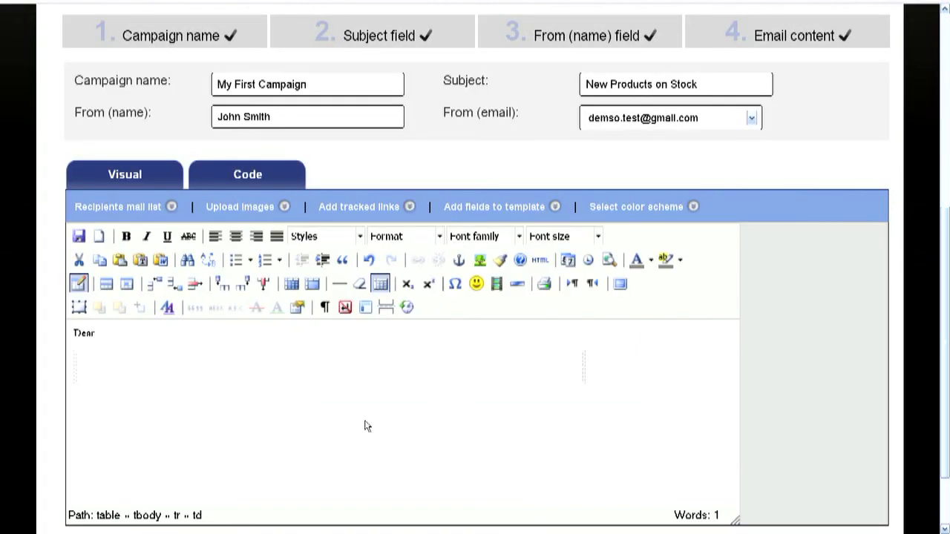
- Give the table's top cell a red background (#fc0207) in its cell properties
{"action": "right_click", "coordinate": [99, 359]}
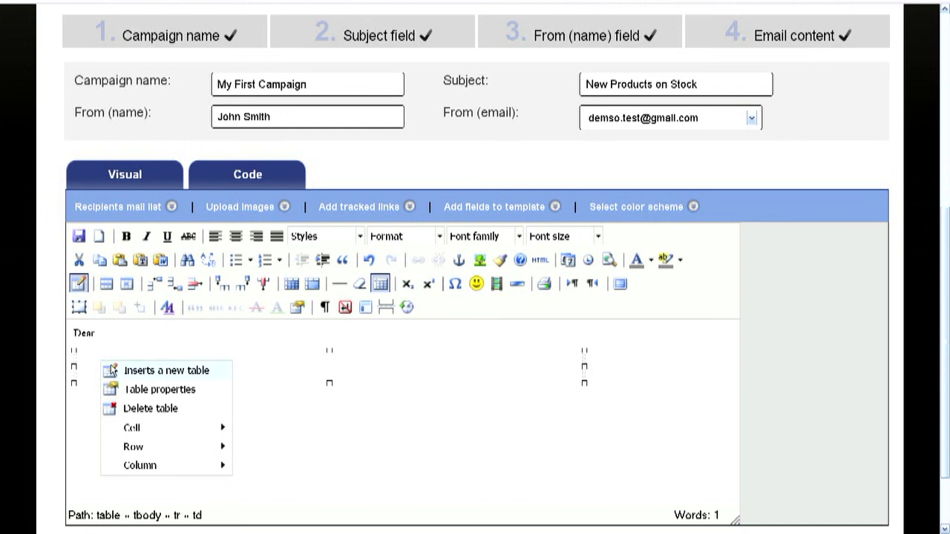
{"action": "mouse_move", "coordinate": [132, 429]}
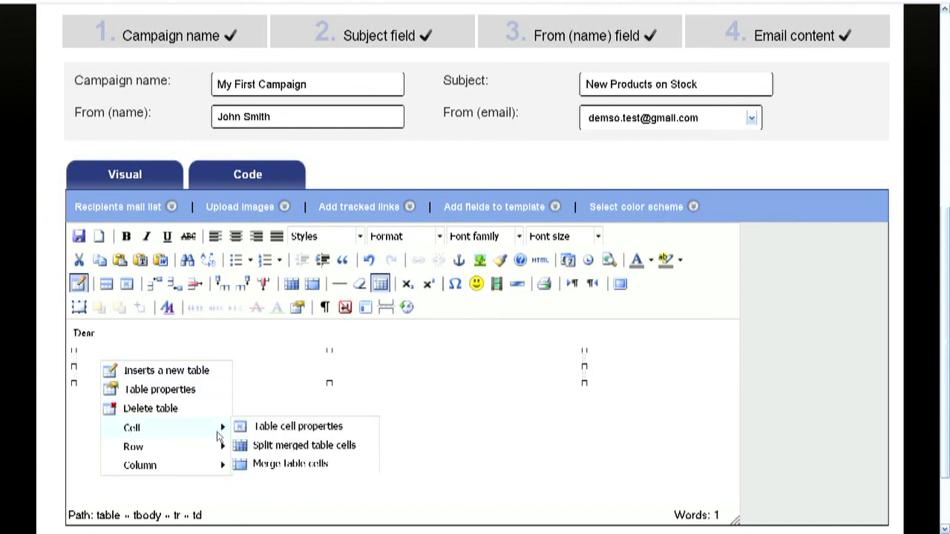
{"action": "left_click", "coordinate": [270, 428]}
{"action": "left_click", "coordinate": [387, 178]}
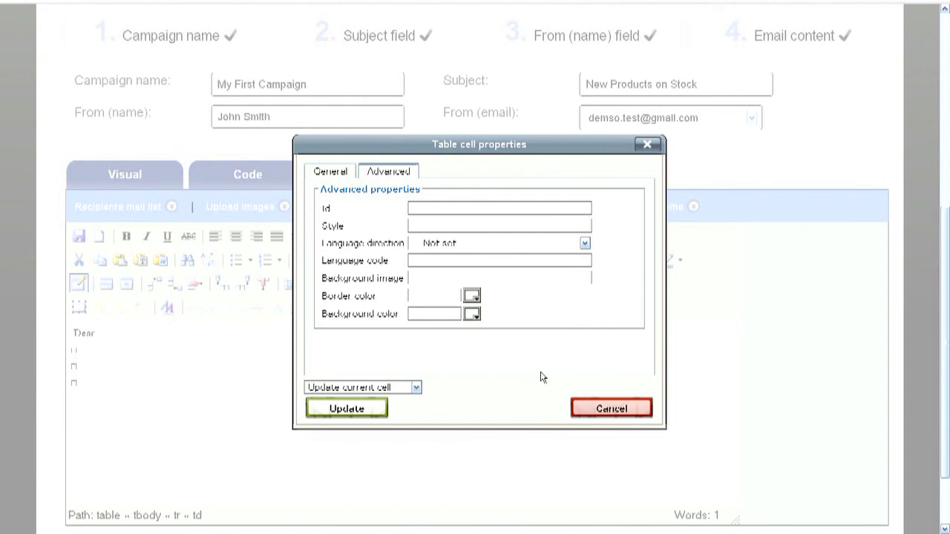
{"action": "left_click", "coordinate": [473, 314]}
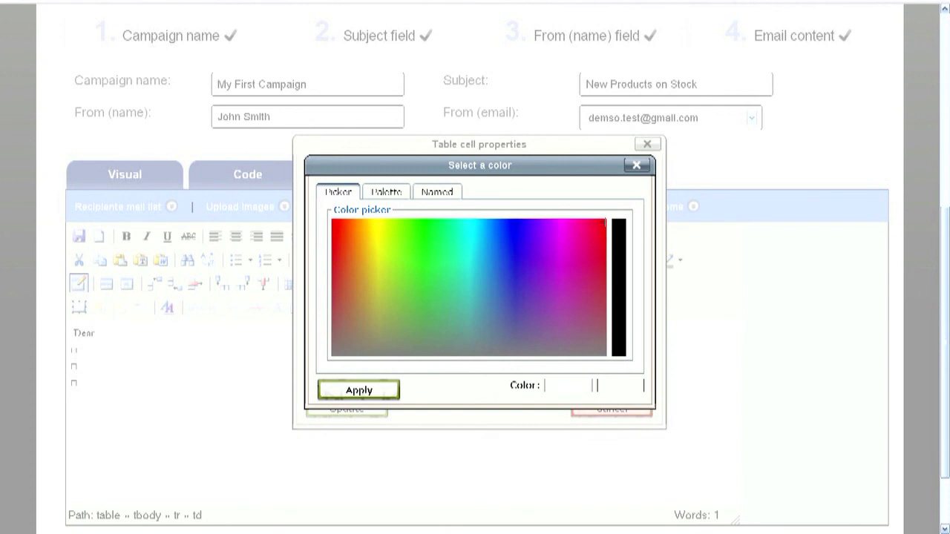
{"action": "left_click", "coordinate": [599, 224]}
{"action": "left_click", "coordinate": [358, 390]}
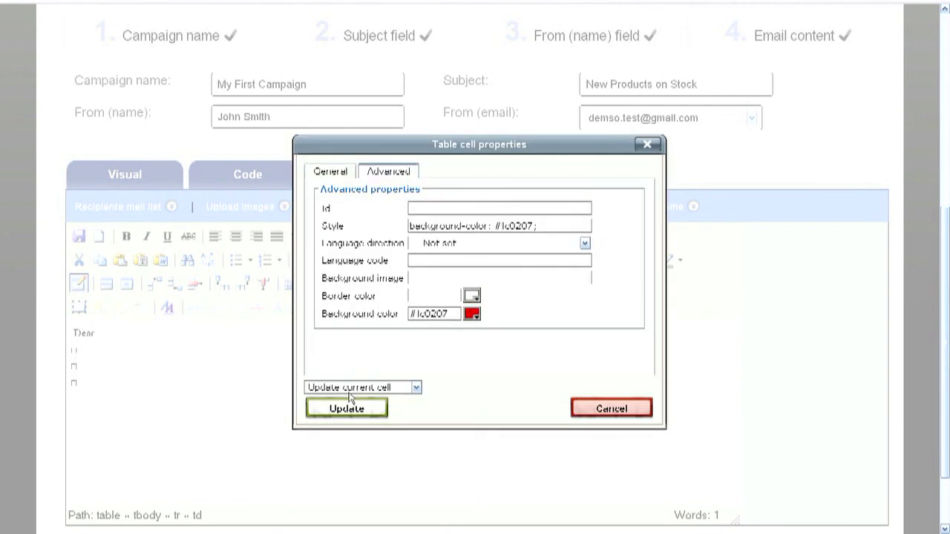
{"action": "left_click", "coordinate": [348, 411]}
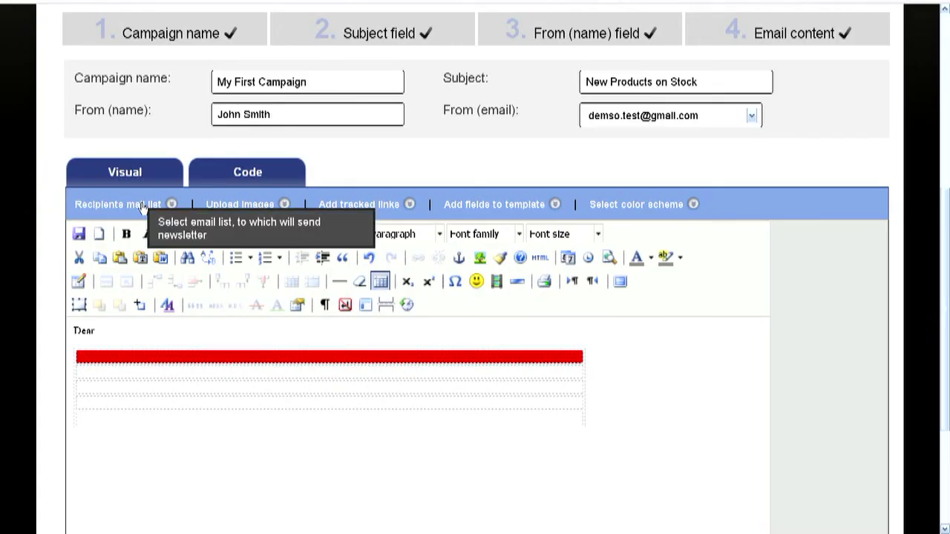
- Check the contact list fields, then add *FIELD1* and *FIELD3* after 'Dear'
{"action": "left_click", "coordinate": [141, 205]}
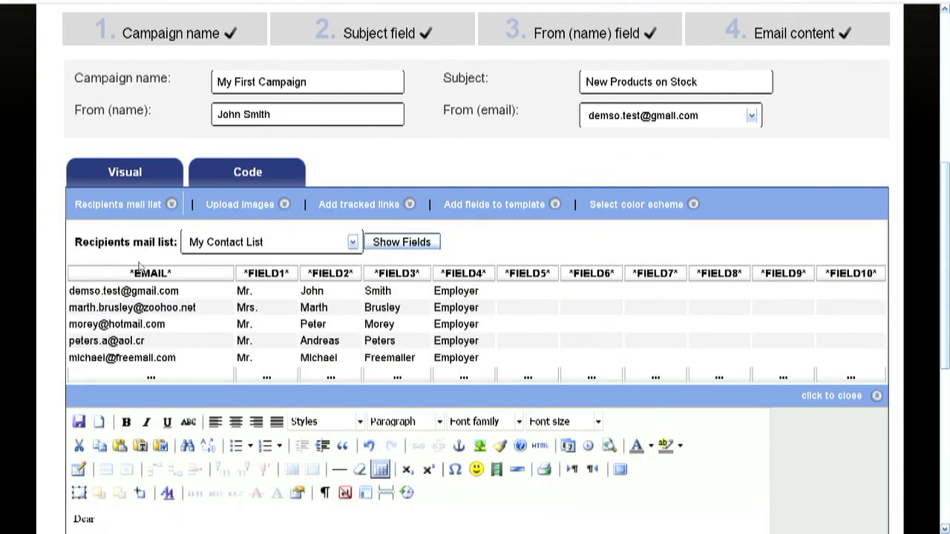
{"action": "left_click", "coordinate": [497, 207]}
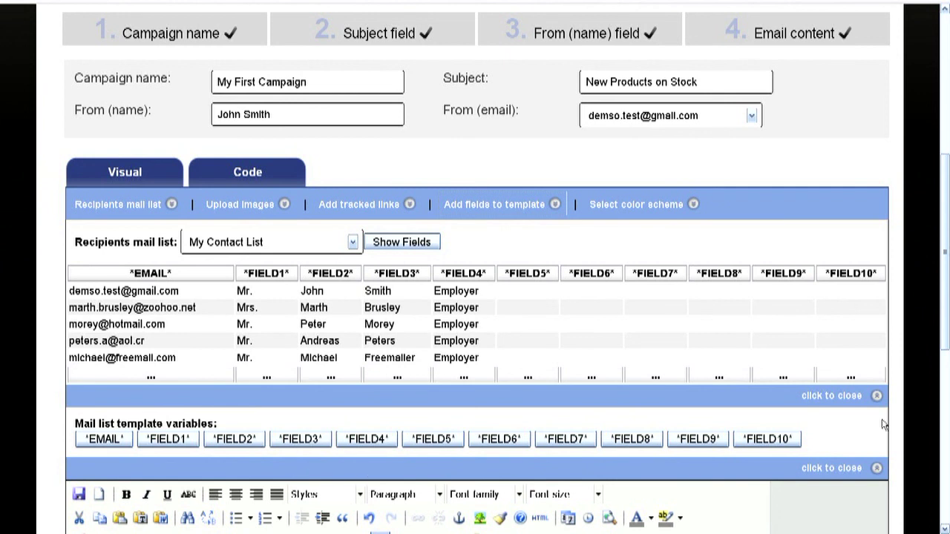
{"action": "left_click", "coordinate": [851, 397]}
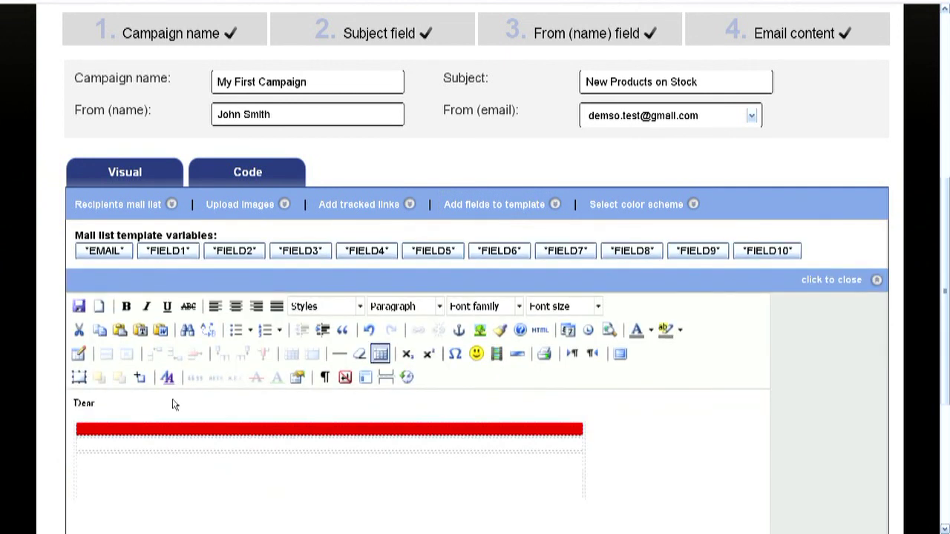
{"action": "left_click", "coordinate": [167, 405]}
{"action": "left_click", "coordinate": [164, 255]}
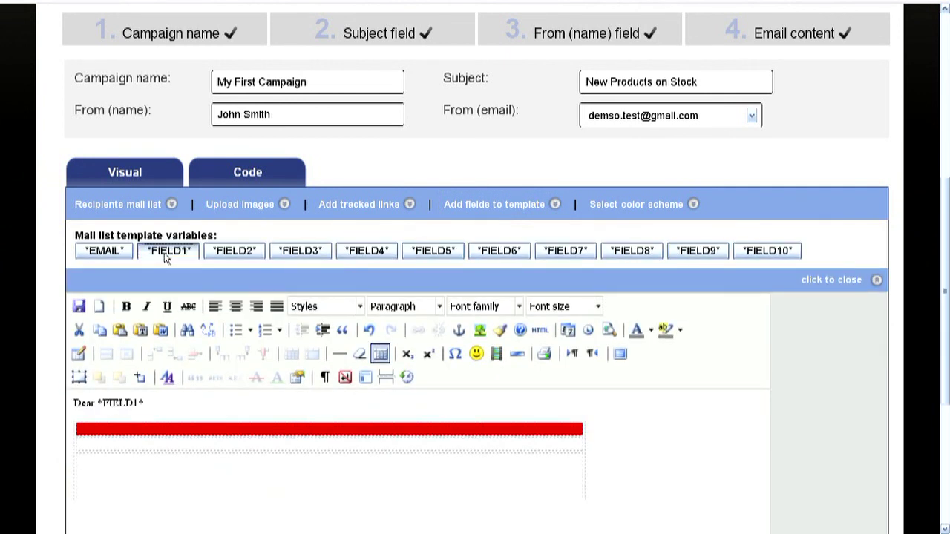
{"action": "left_click", "coordinate": [301, 252]}
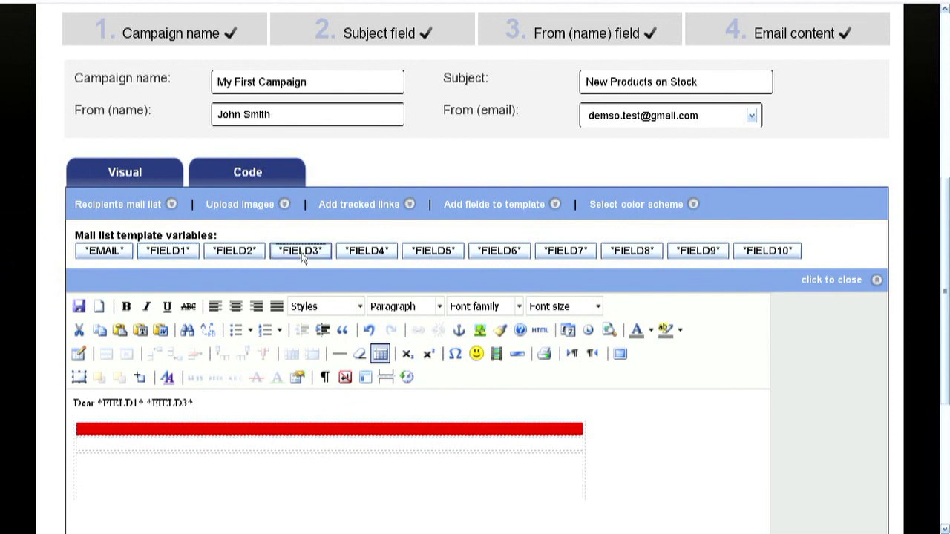
- Upload the main_banner image file to the newsletter's images
{"action": "left_click", "coordinate": [831, 280]}
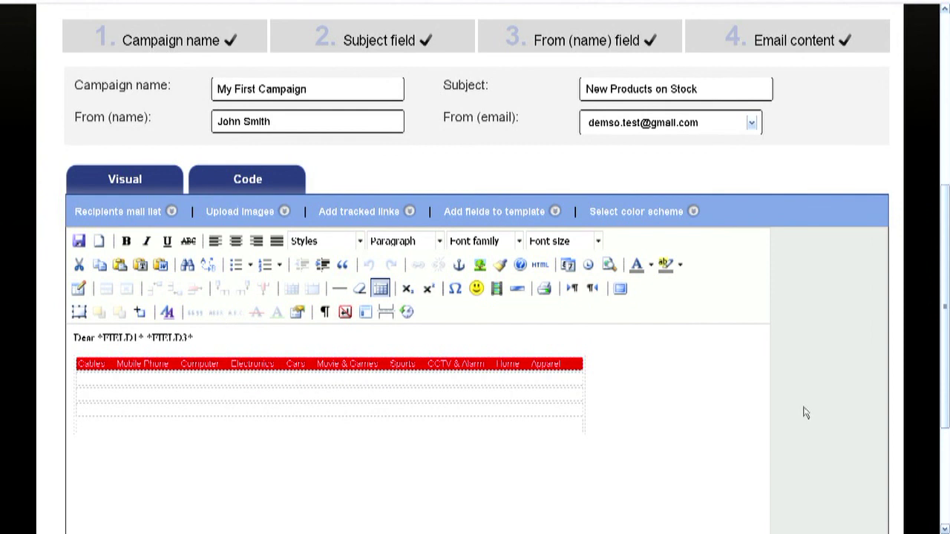
{"action": "left_click", "coordinate": [255, 212]}
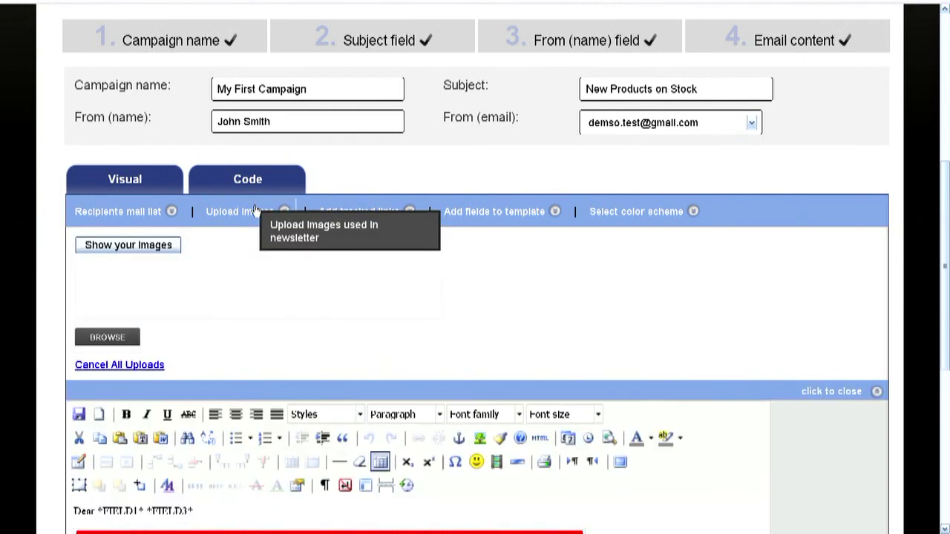
{"action": "left_click", "coordinate": [126, 337]}
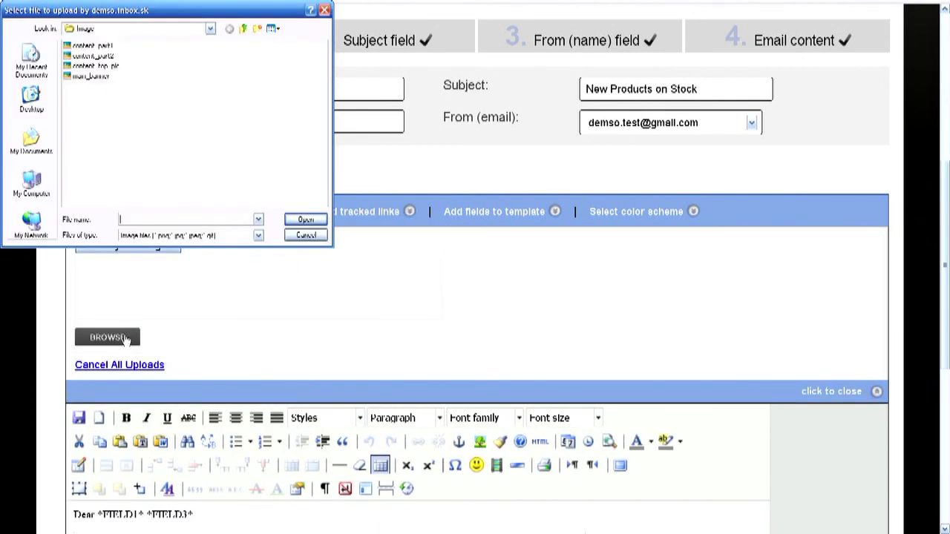
{"action": "left_click", "coordinate": [90, 76]}
{"action": "left_click", "coordinate": [301, 219]}
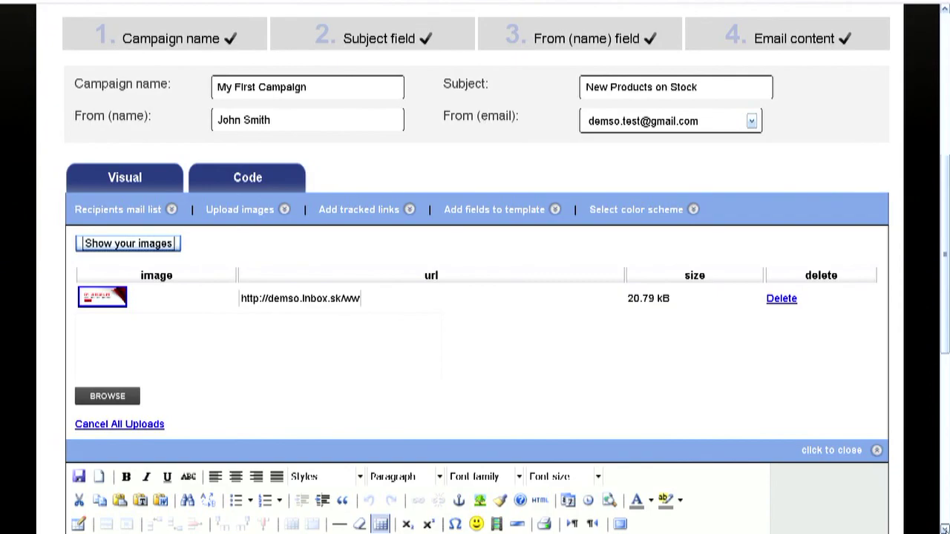
{"action": "scroll", "coordinate": [474, 296], "scroll_direction": "down", "scroll_amount": 4}
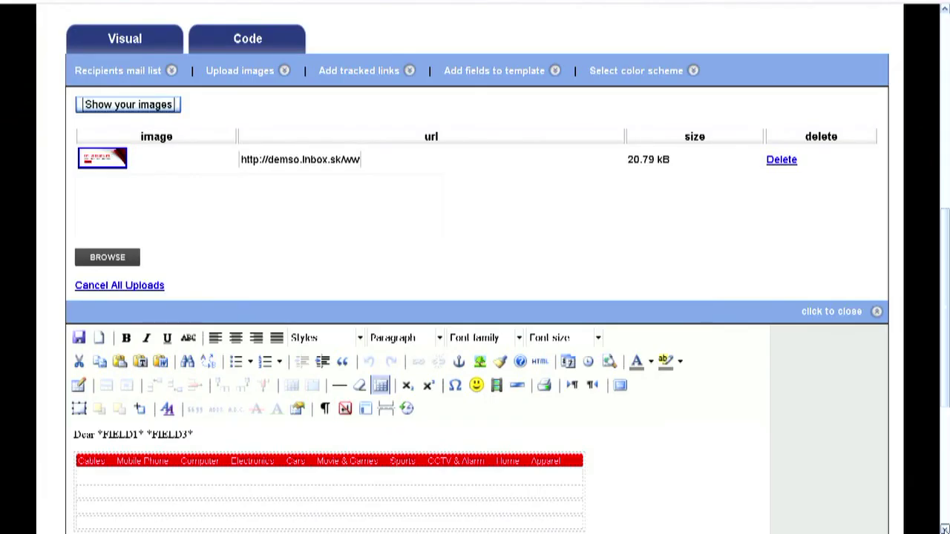
- Insert the uploaded FRESH NEW LOOK banner into the row beneath the red bar
{"action": "left_click", "coordinate": [99, 489]}
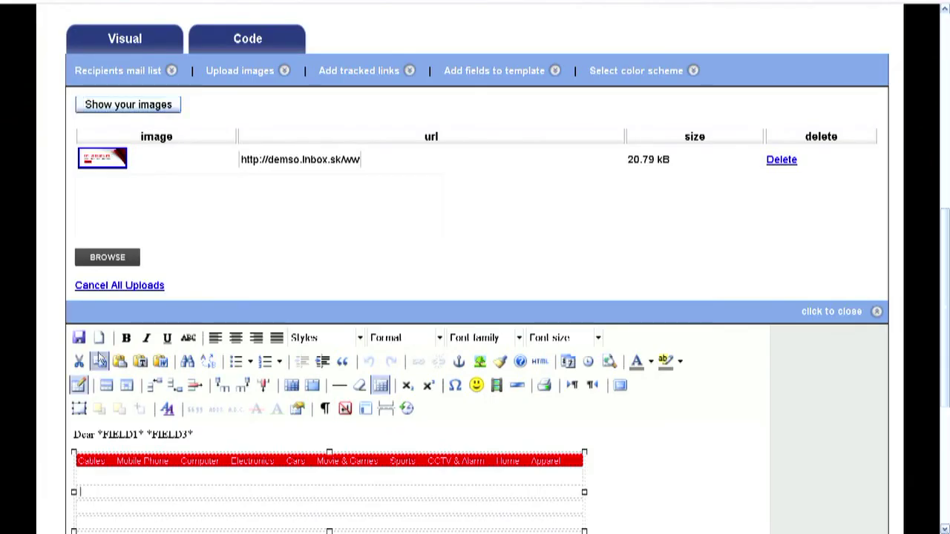
{"action": "left_click", "coordinate": [112, 165]}
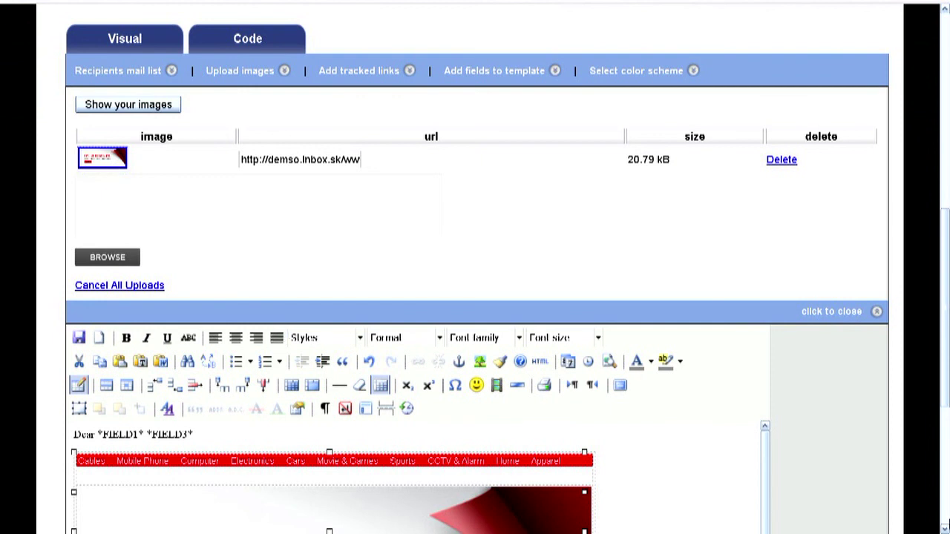
{"action": "left_click", "coordinate": [944, 527]}
{"action": "scroll", "coordinate": [118, 112], "scroll_direction": "down", "scroll_amount": 5}
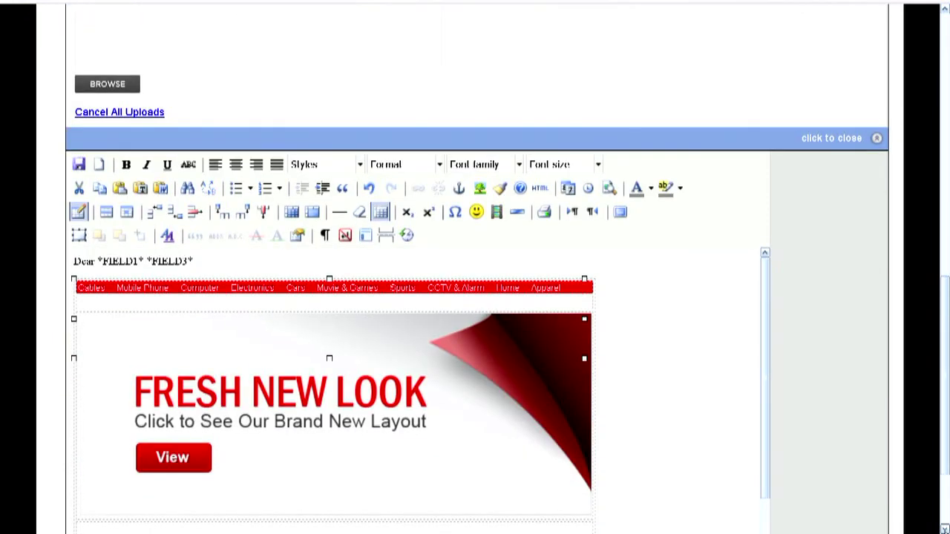
{"action": "left_click", "coordinate": [843, 140]}
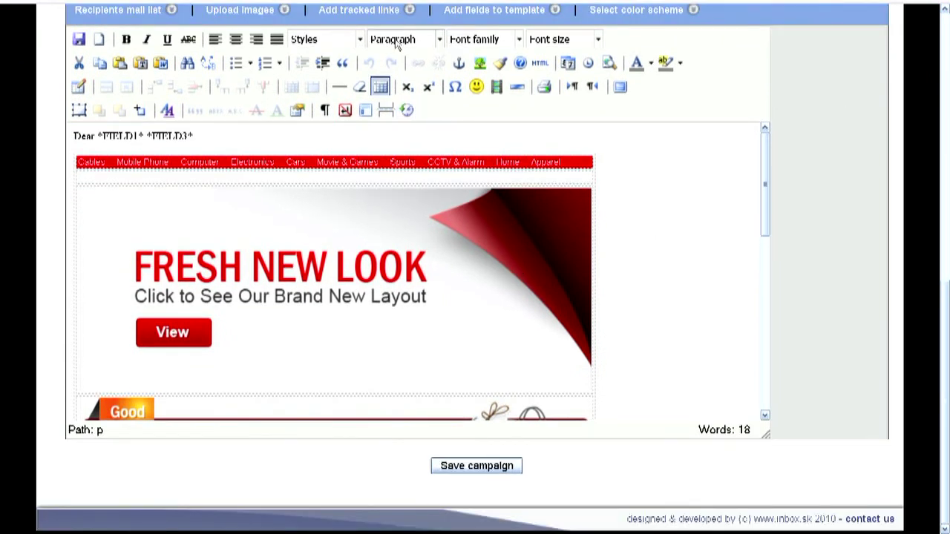
- Make the banner image tracked link 1 with its web address
{"action": "left_click", "coordinate": [379, 12]}
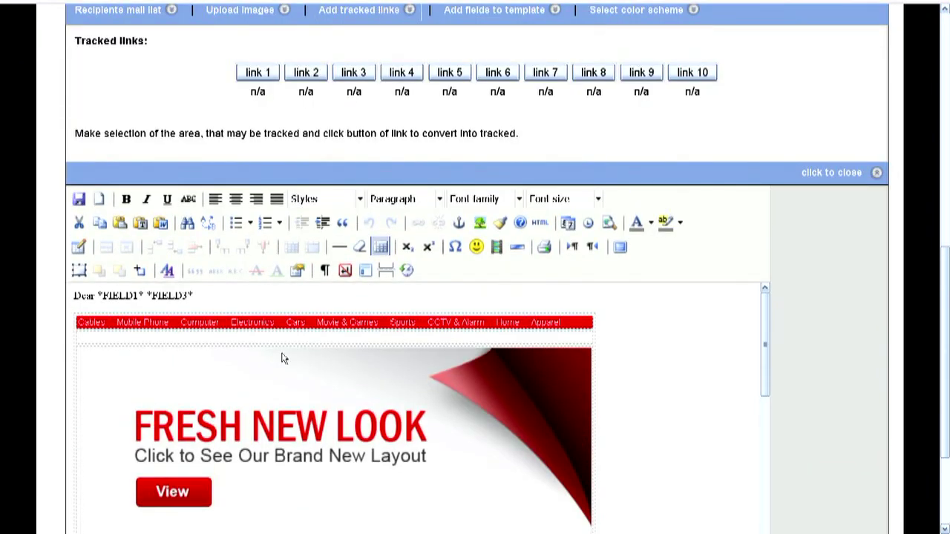
{"action": "left_click", "coordinate": [302, 382]}
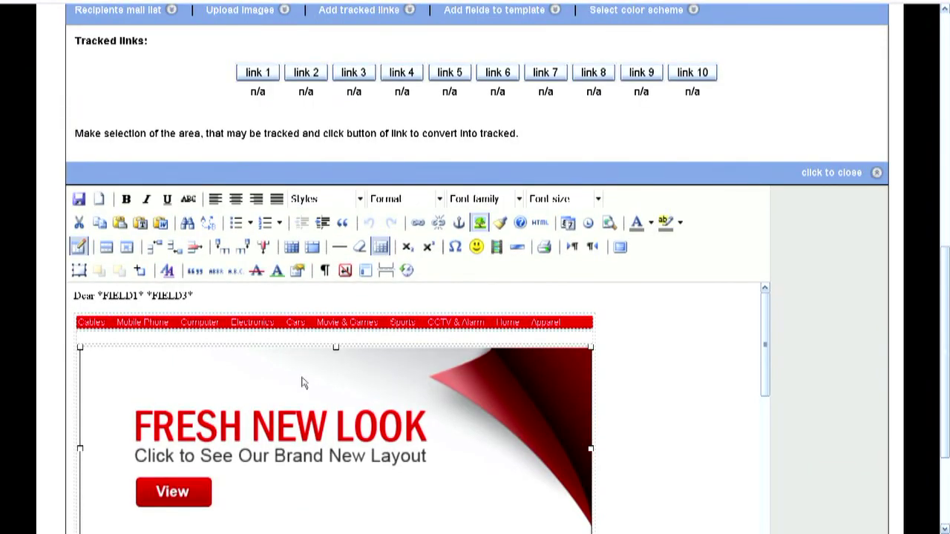
{"action": "left_click", "coordinate": [267, 74]}
{"action": "left_click", "coordinate": [454, 276]}
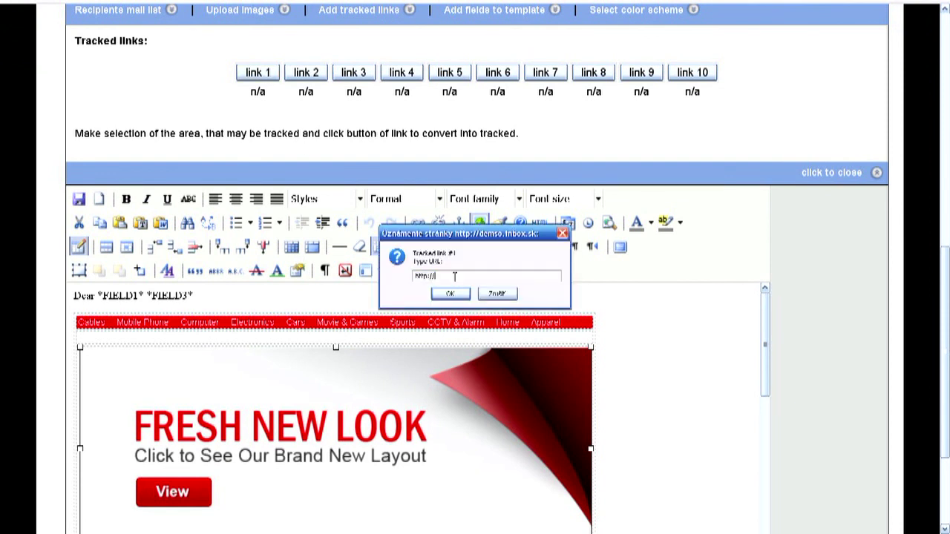
{"action": "type", "text": "www.hitech.com"}
{"action": "left_click", "coordinate": [450, 294]}
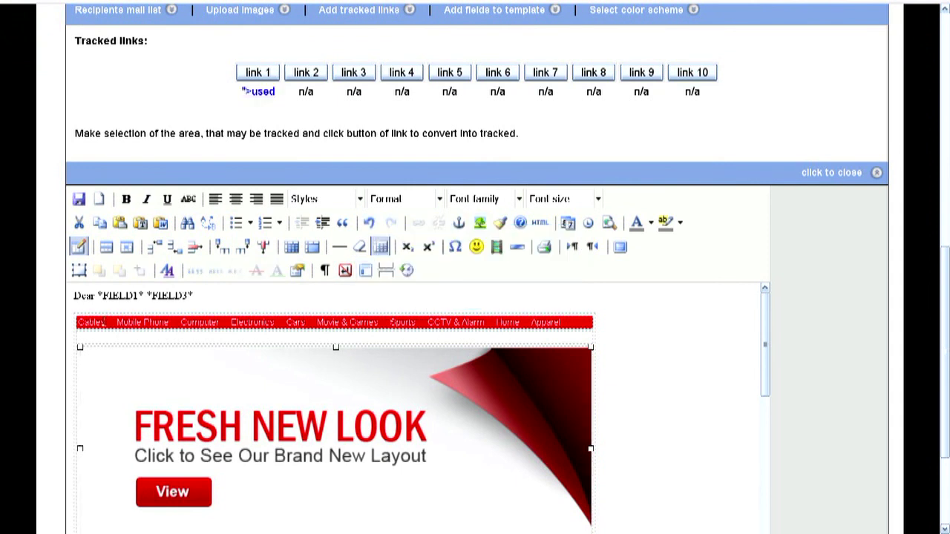
{"action": "left_click_drag", "start_coordinate": [106, 325], "coordinate": [76, 323]}
{"action": "left_click", "coordinate": [306, 71]}
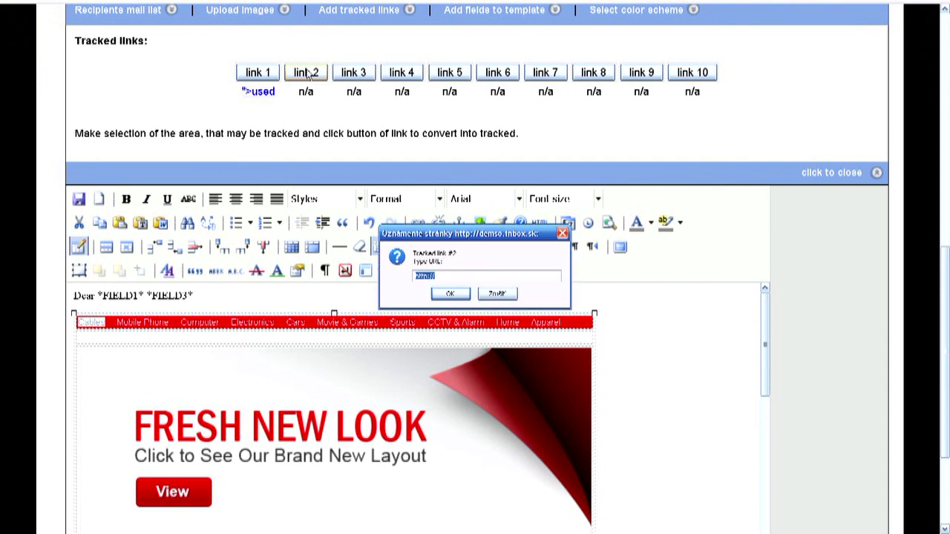
{"action": "type", "text": "http://www.cables.com"}
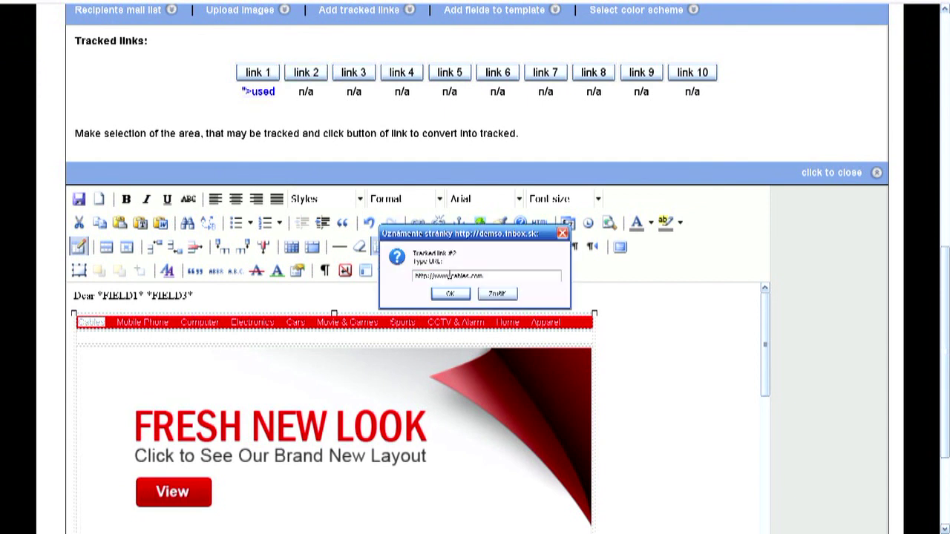
{"action": "left_click", "coordinate": [451, 294]}
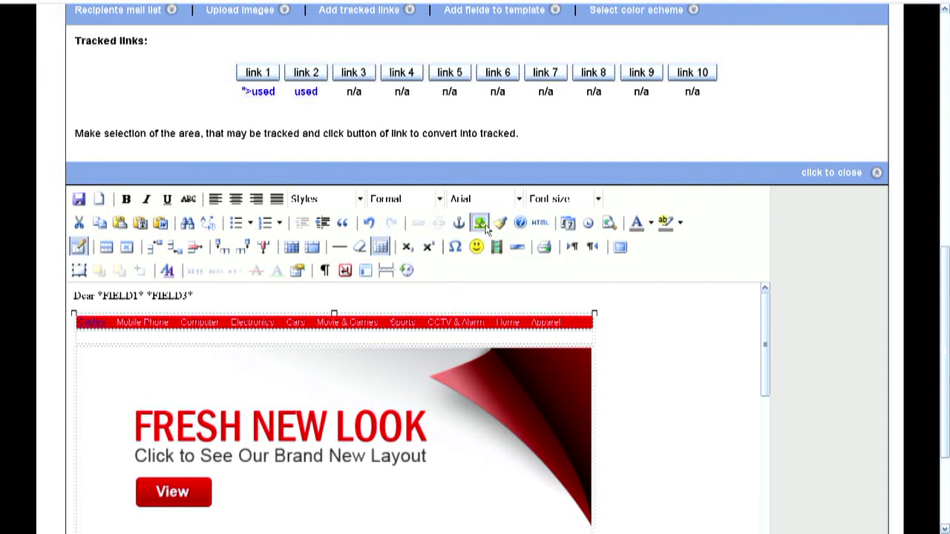
{"action": "mouse_move", "coordinate": [260, 102]}
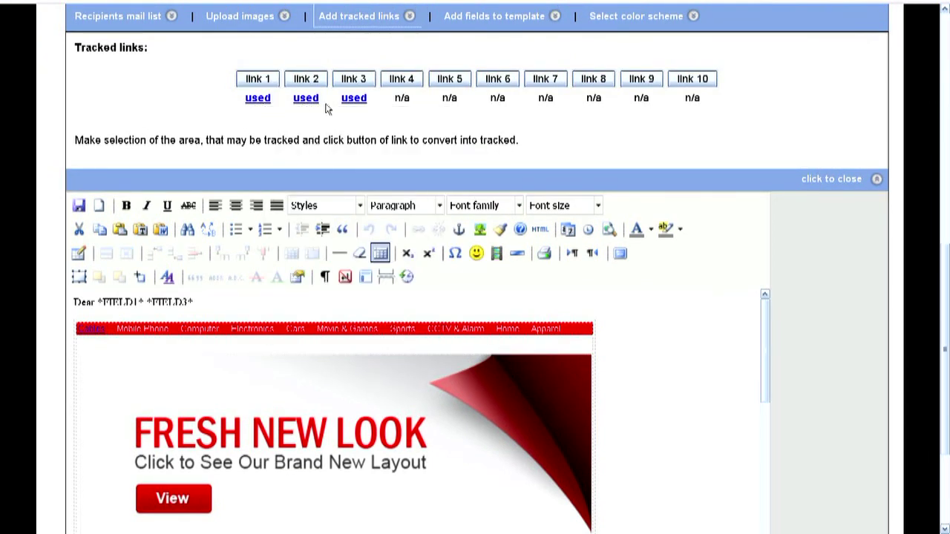
- Apply colour scheme #6 (small black Arial text) and save the campaign
{"action": "left_click", "coordinate": [836, 180]}
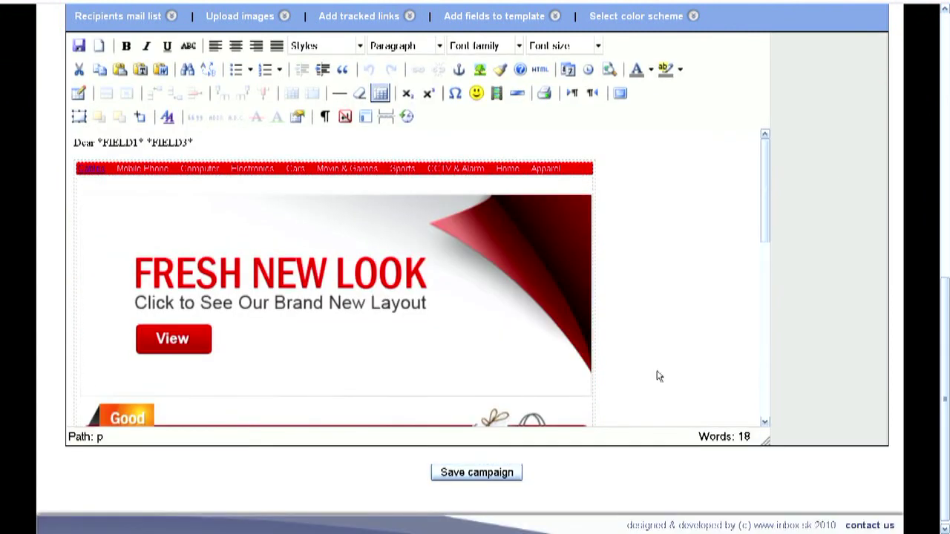
{"action": "left_click", "coordinate": [643, 18]}
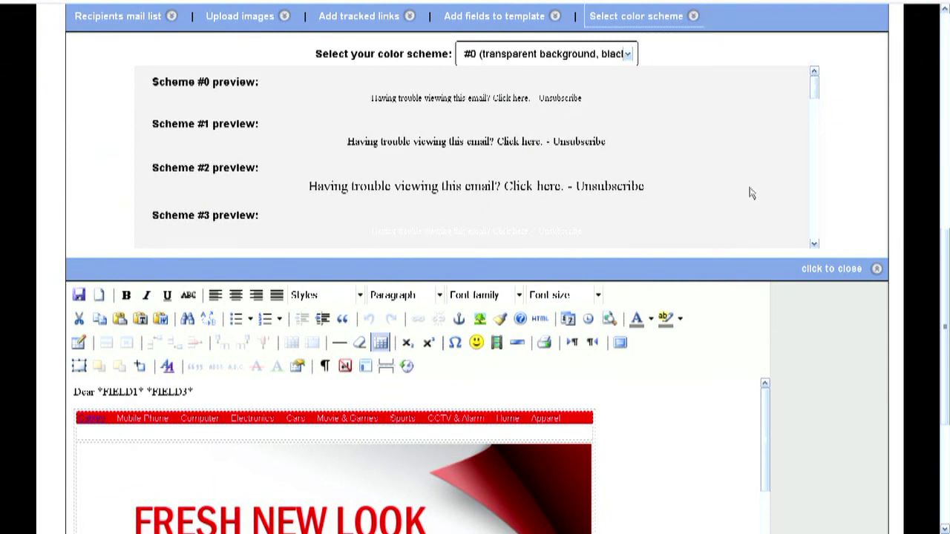
{"action": "left_click", "coordinate": [814, 244]}
{"action": "scroll", "coordinate": [814, 246], "scroll_direction": "down", "scroll_amount": 4}
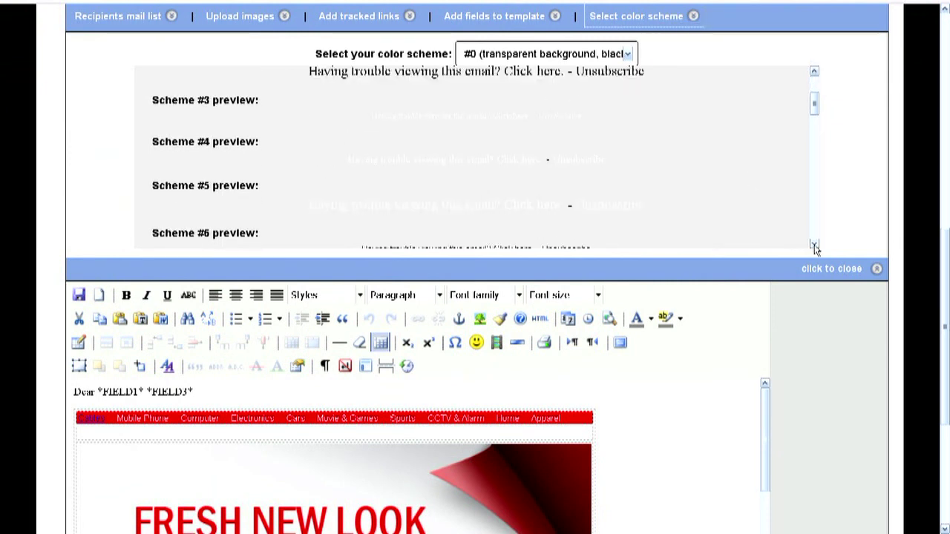
{"action": "left_click", "coordinate": [814, 70]}
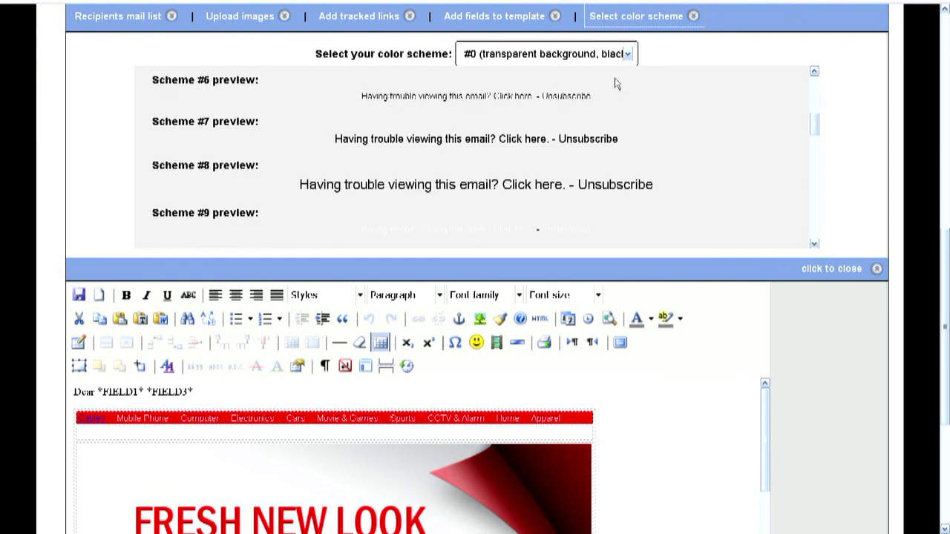
{"action": "left_click", "coordinate": [628, 57]}
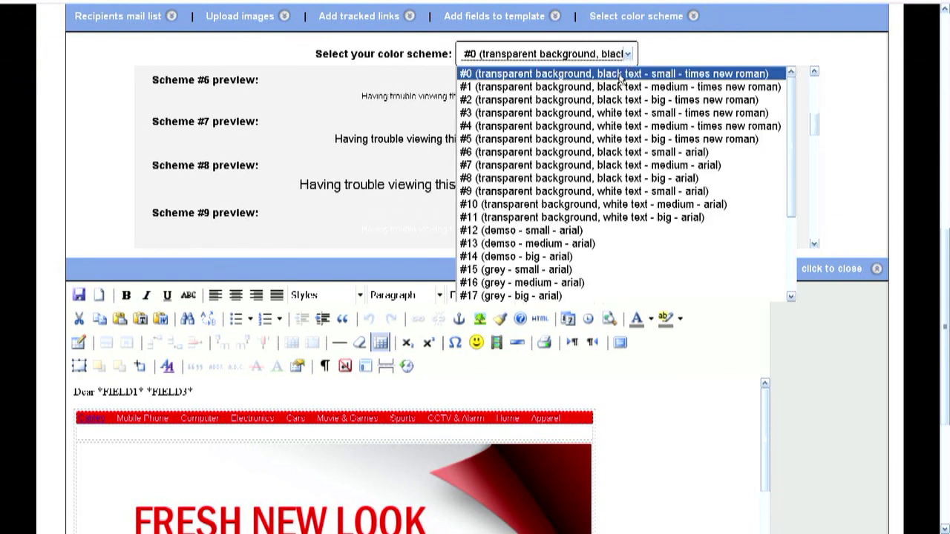
{"action": "left_click", "coordinate": [594, 152]}
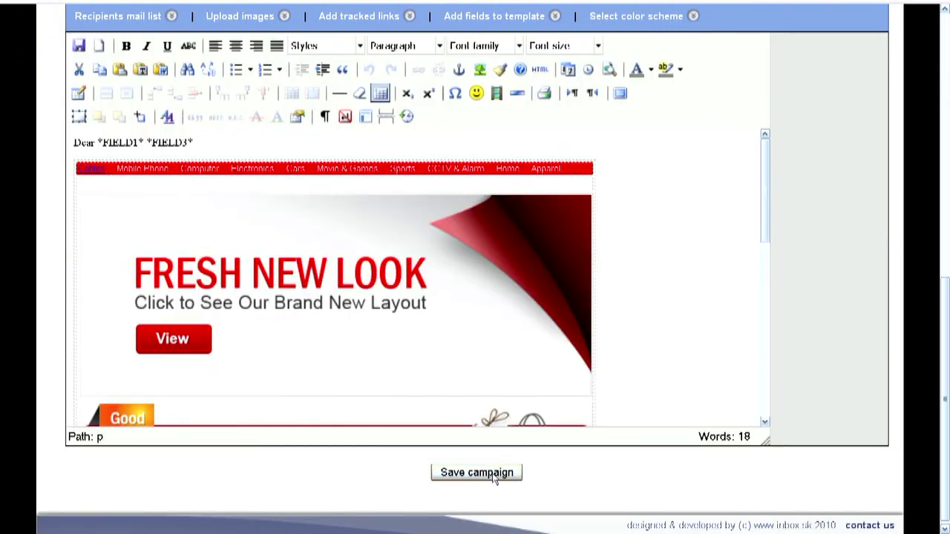
{"action": "left_click", "coordinate": [493, 474]}
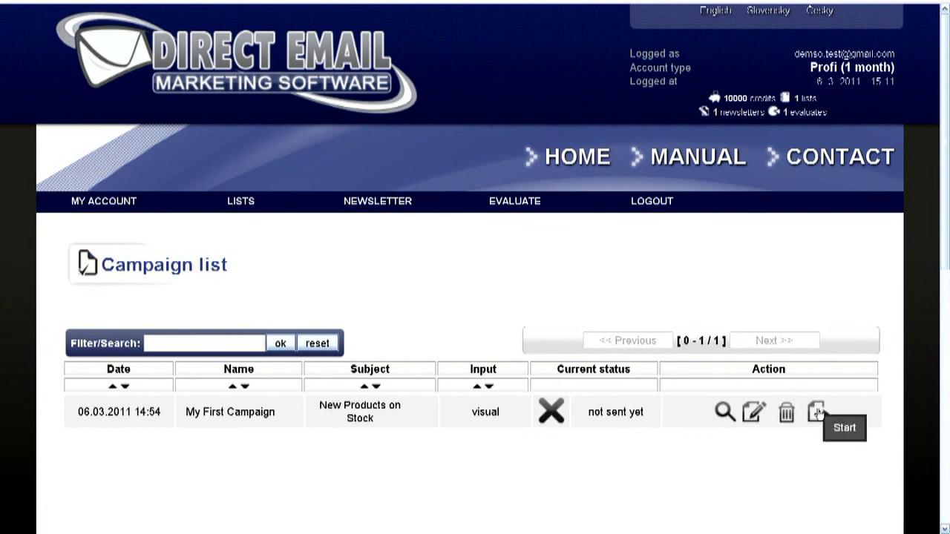
- Open the Send campaign page for My First Campaign and review its email preview
{"action": "left_click", "coordinate": [816, 413]}
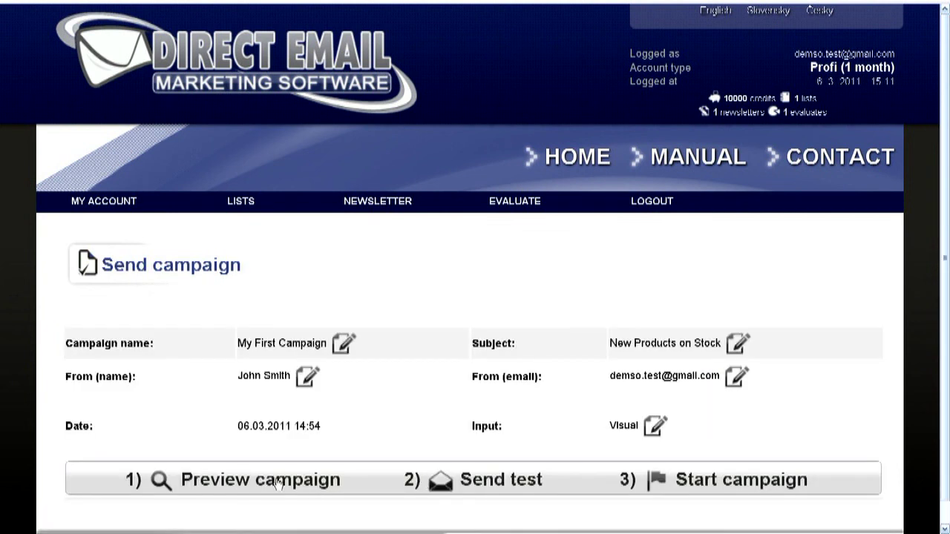
{"action": "left_click", "coordinate": [277, 483]}
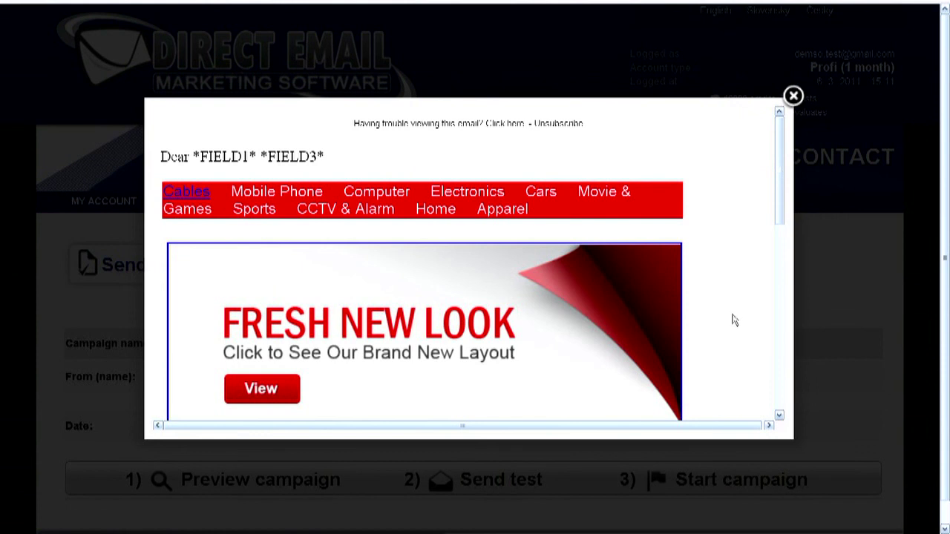
{"action": "scroll", "coordinate": [732, 319], "scroll_direction": "down", "scroll_amount": 3}
{"action": "scroll", "coordinate": [733, 319], "scroll_direction": "down", "scroll_amount": 5}
{"action": "scroll", "coordinate": [733, 319], "scroll_direction": "up", "scroll_amount": 5}
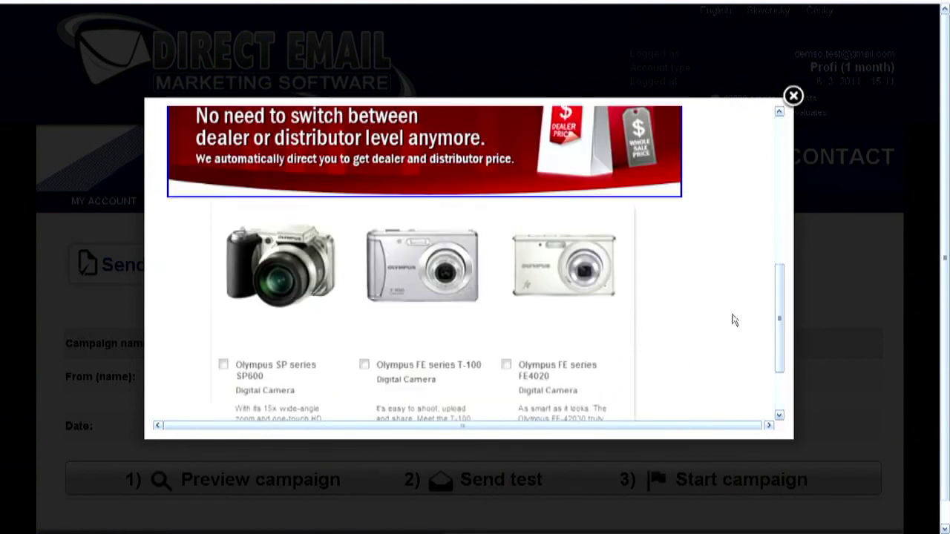
{"action": "scroll", "coordinate": [733, 319], "scroll_direction": "up", "scroll_amount": 2}
{"action": "left_click", "coordinate": [793, 96]}
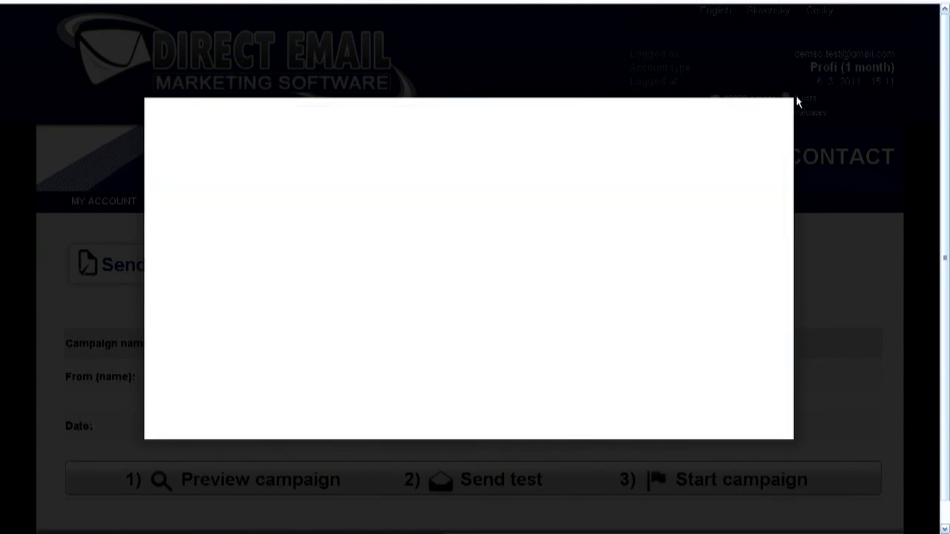
- Send a test email of the newsletter to the test recipient's e-mail address
{"action": "scroll", "coordinate": [564, 446], "scroll_direction": "down", "scroll_amount": 3}
{"action": "left_click", "coordinate": [647, 409]}
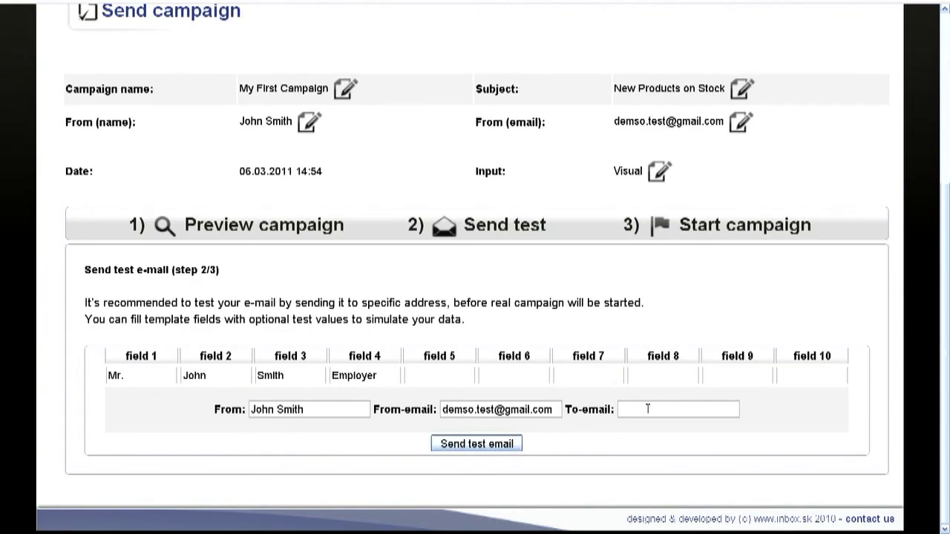
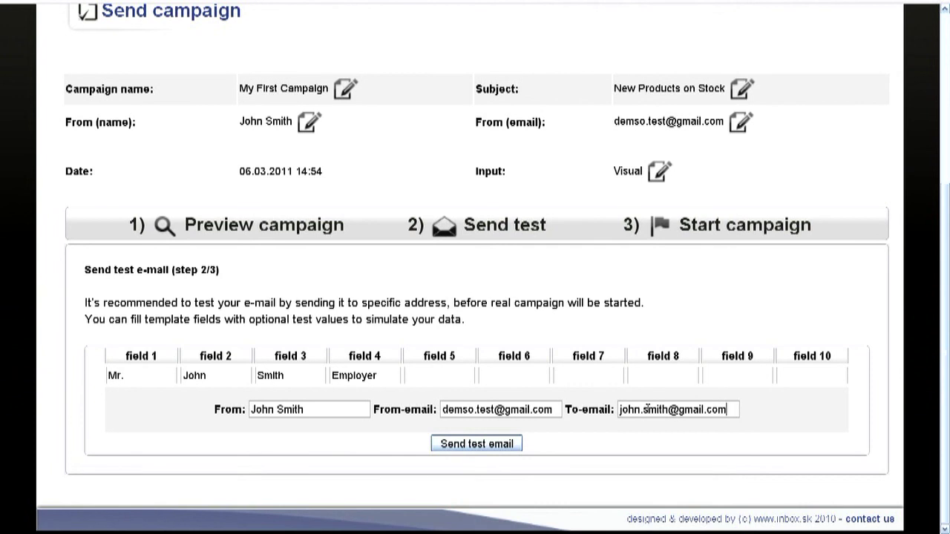
{"action": "left_click", "coordinate": [489, 443]}
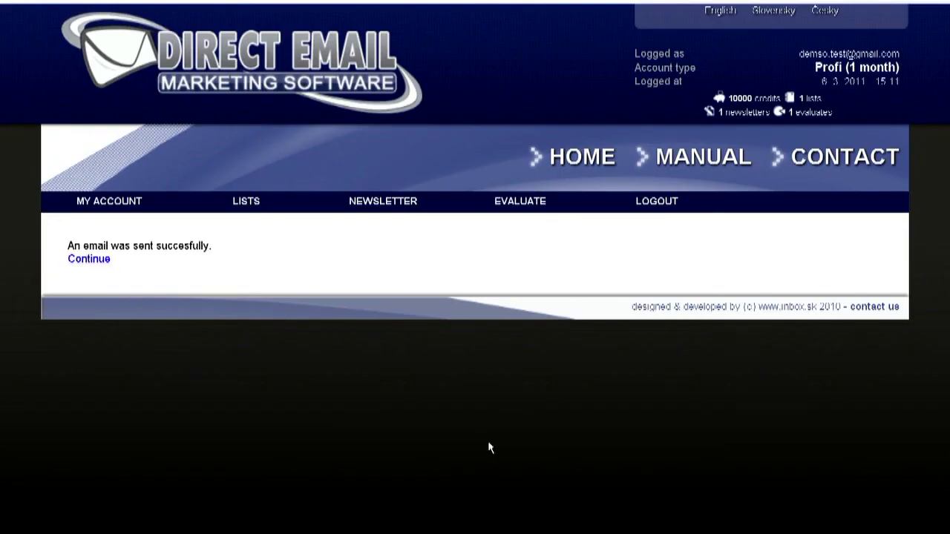
- Launch My First Campaign to all 16 recipients of My Contact List
{"action": "mouse_move", "coordinate": [383, 201]}
{"action": "left_click", "coordinate": [378, 241]}
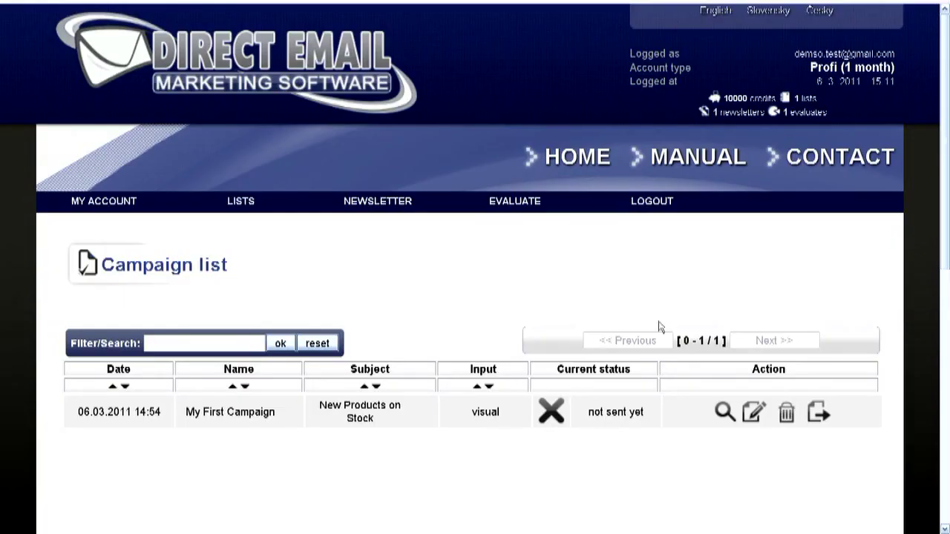
{"action": "left_click", "coordinate": [820, 413]}
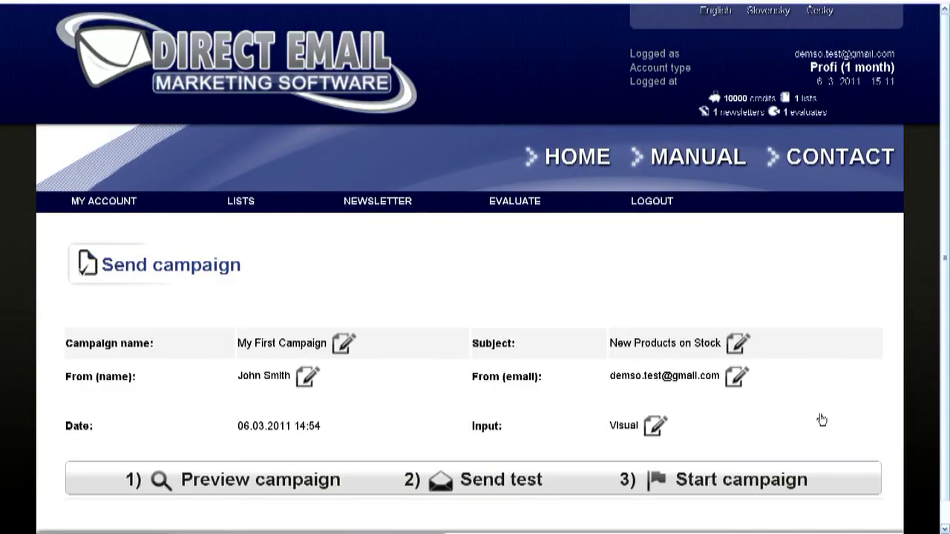
{"action": "left_click", "coordinate": [725, 483]}
{"action": "scroll", "coordinate": [725, 486], "scroll_direction": "down", "scroll_amount": 4}
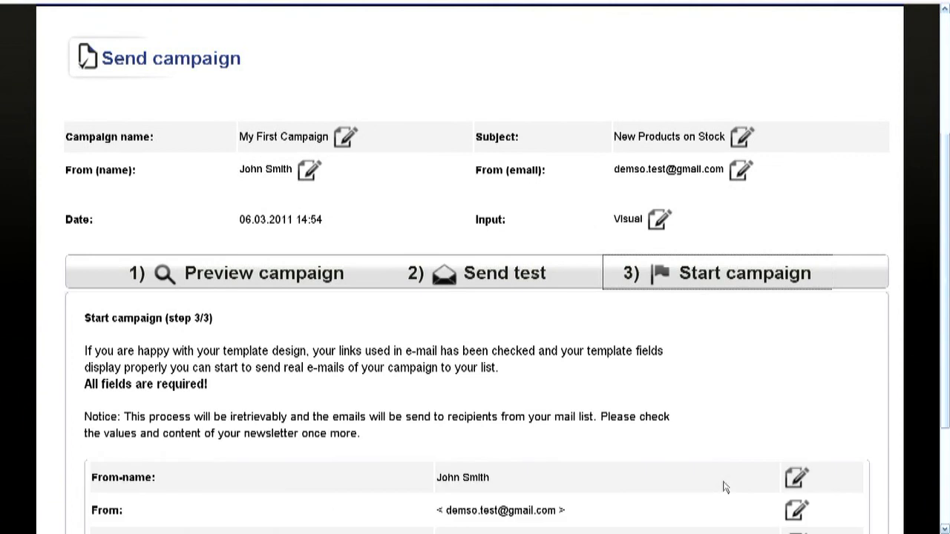
{"action": "scroll", "coordinate": [725, 488], "scroll_direction": "down", "scroll_amount": 1}
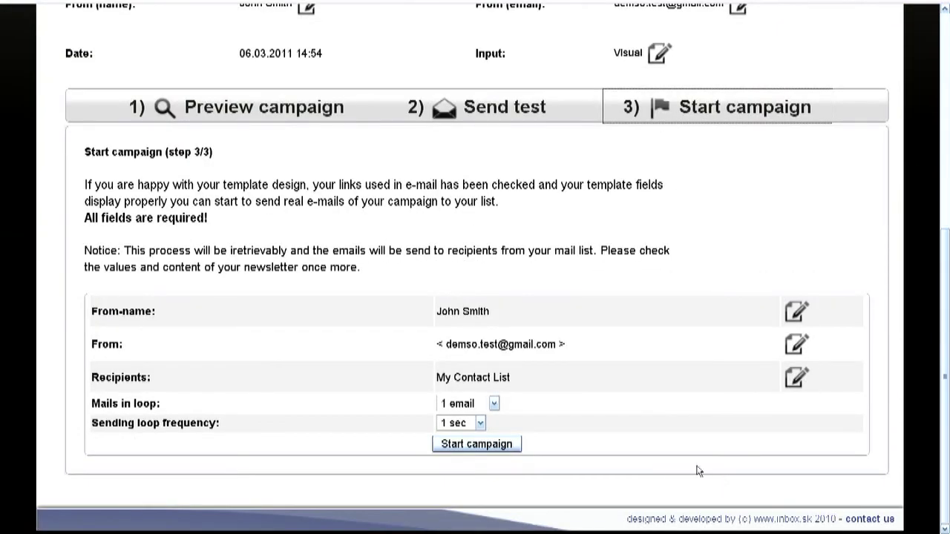
{"action": "left_click", "coordinate": [504, 446]}
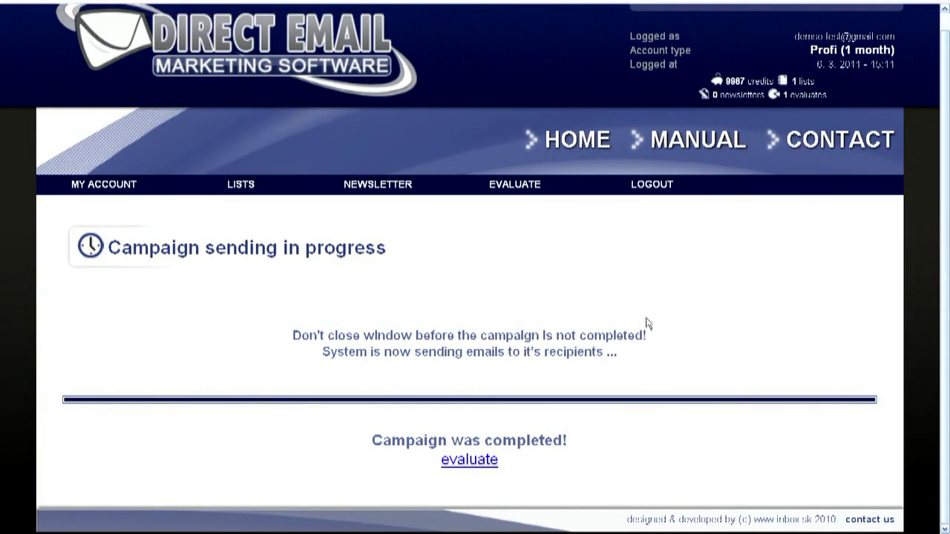
- Open the evaluation of the Newslettre moje1 campaign and scroll through its per-recipient email statistics
{"action": "left_click", "coordinate": [515, 185]}
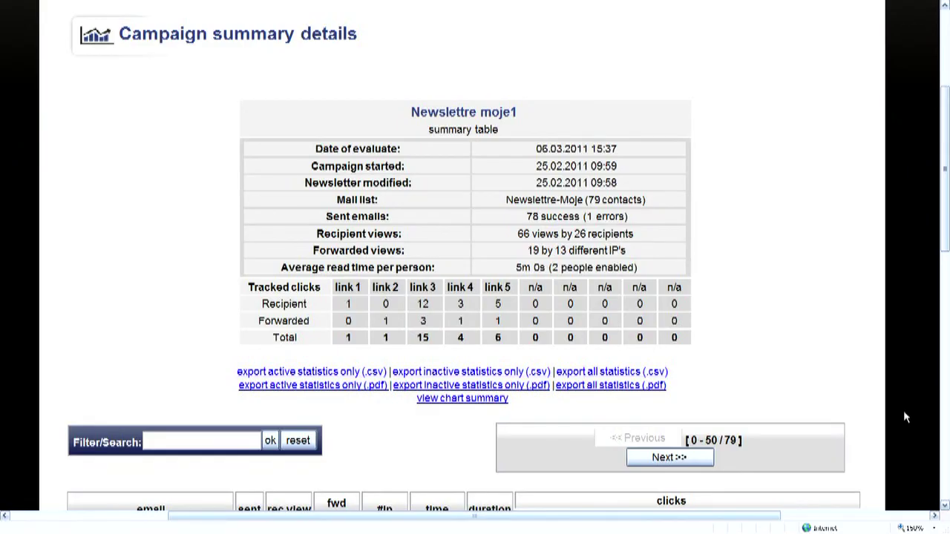
{"action": "scroll", "coordinate": [839, 357], "scroll_direction": "down", "scroll_amount": 3}
{"action": "scroll", "coordinate": [840, 357], "scroll_direction": "down", "scroll_amount": 1}
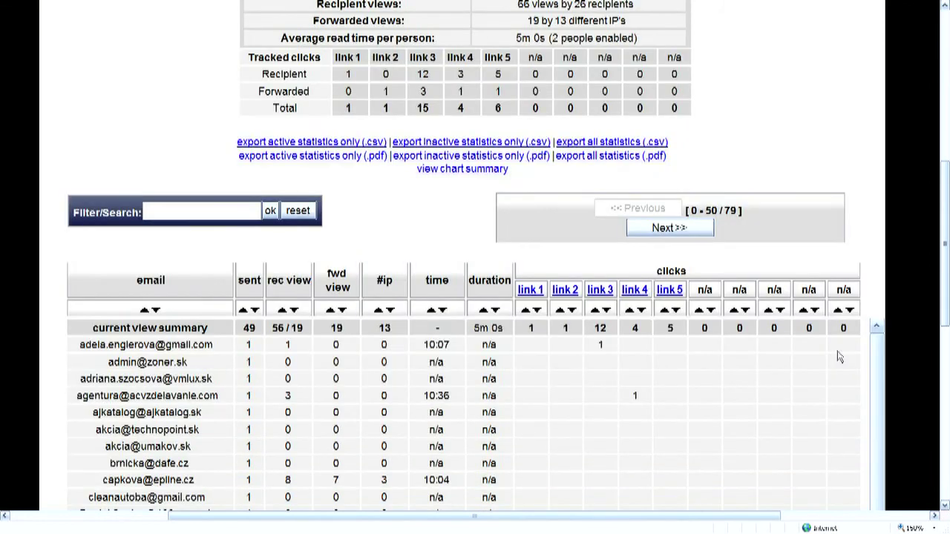
{"action": "scroll", "coordinate": [839, 357], "scroll_direction": "down", "scroll_amount": 5}
{"action": "scroll", "coordinate": [888, 417], "scroll_direction": "down", "scroll_amount": 2}
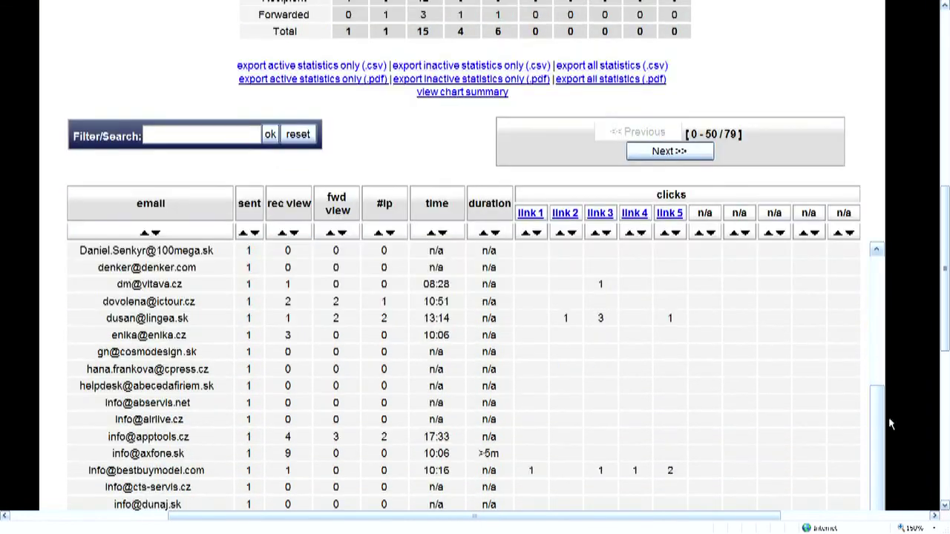
{"action": "scroll", "coordinate": [893, 417], "scroll_direction": "down", "scroll_amount": 5}
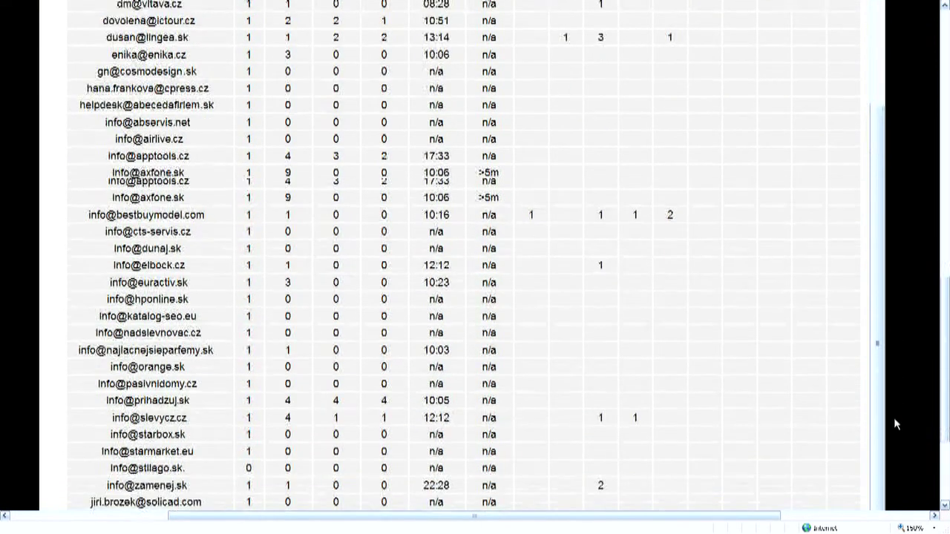
{"action": "scroll", "coordinate": [893, 423], "scroll_direction": "down", "scroll_amount": 1}
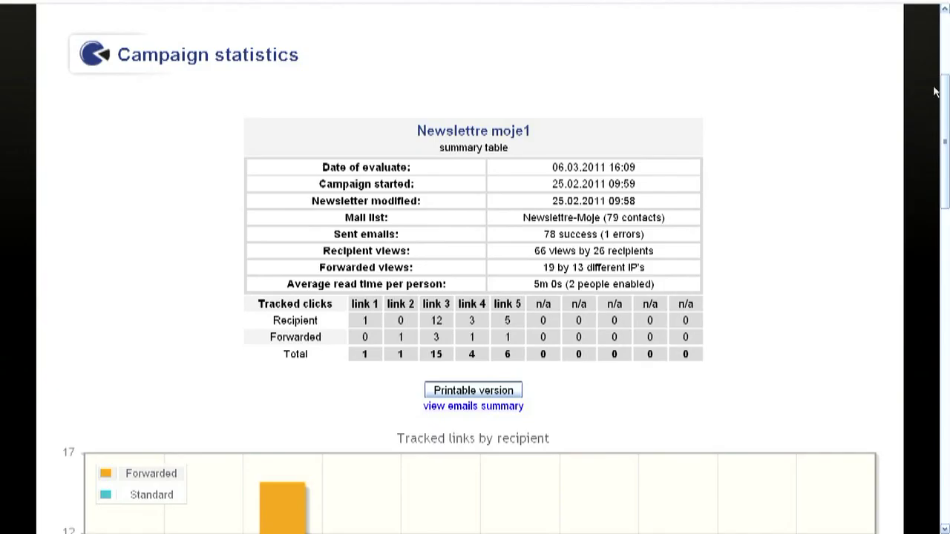
{"action": "scroll", "coordinate": [935, 91], "scroll_direction": "down", "scroll_amount": 3}
{"action": "scroll", "coordinate": [935, 91], "scroll_direction": "down", "scroll_amount": 12}
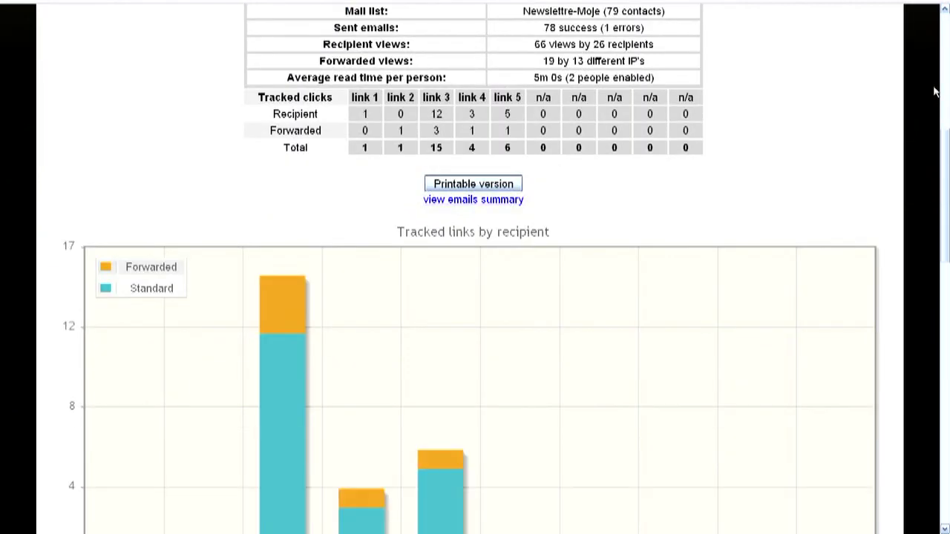
{"action": "scroll", "coordinate": [935, 91], "scroll_direction": "down", "scroll_amount": 12}
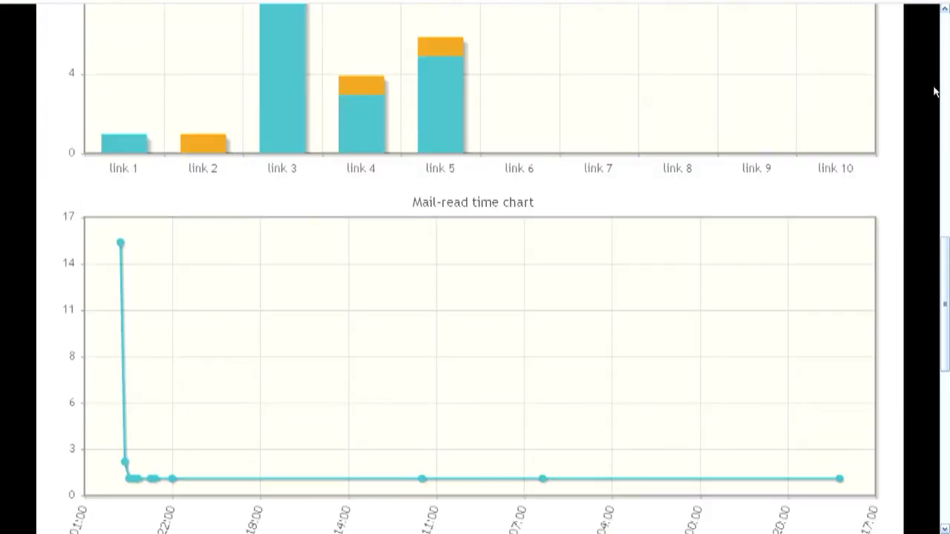
{"action": "scroll", "coordinate": [935, 91], "scroll_direction": "down", "scroll_amount": 8}
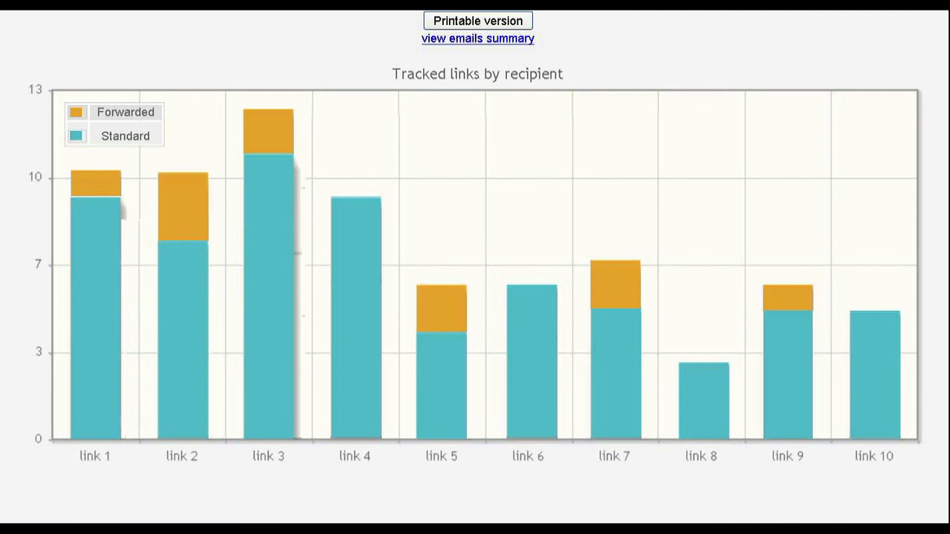
{"action": "scroll", "coordinate": [475, 267], "scroll_direction": "down", "scroll_amount": 5}
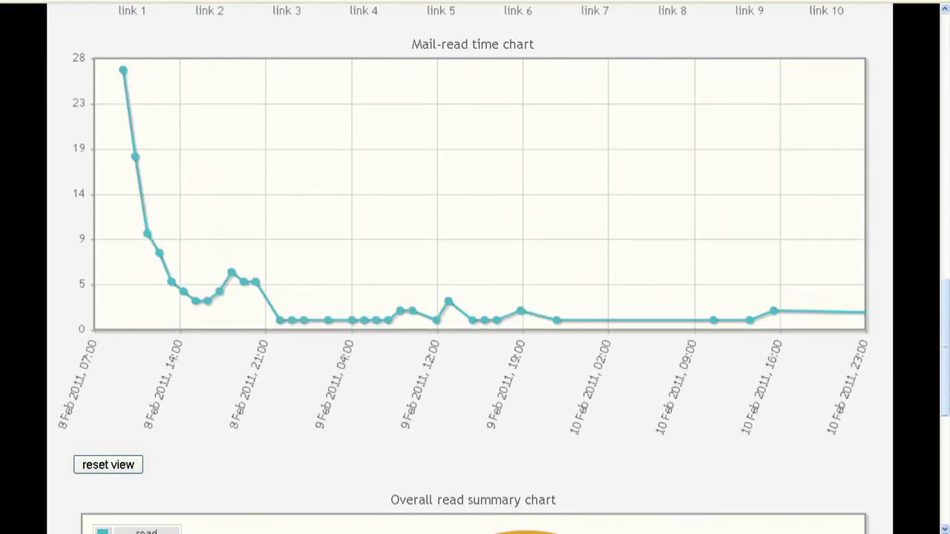
{"action": "scroll", "coordinate": [475, 267], "scroll_direction": "down", "scroll_amount": 5}
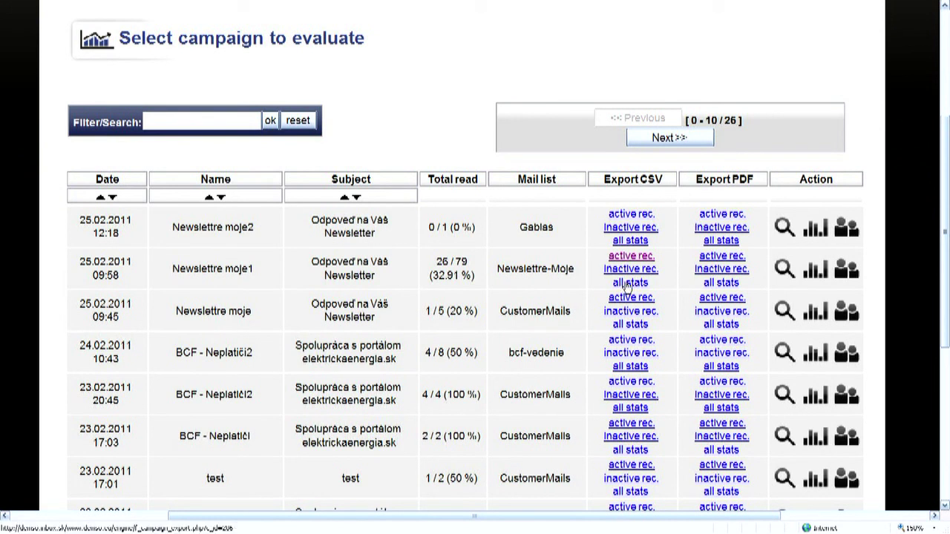
- Export all Newslettre moje1 statistics as a CSV file and open the download
{"action": "left_click", "coordinate": [627, 285]}
{"action": "left_click", "coordinate": [465, 271]}
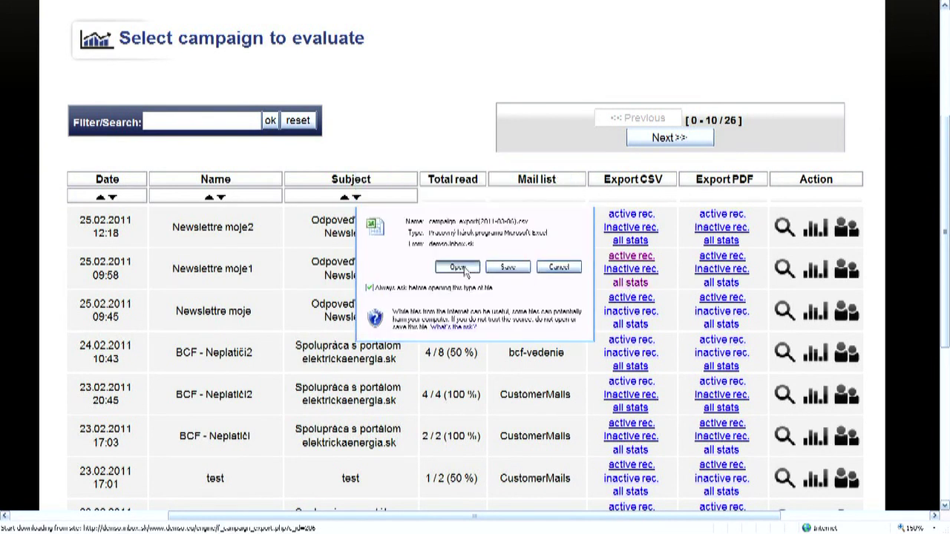
{"action": "scroll", "coordinate": [463, 267], "scroll_direction": "down", "scroll_amount": 2}
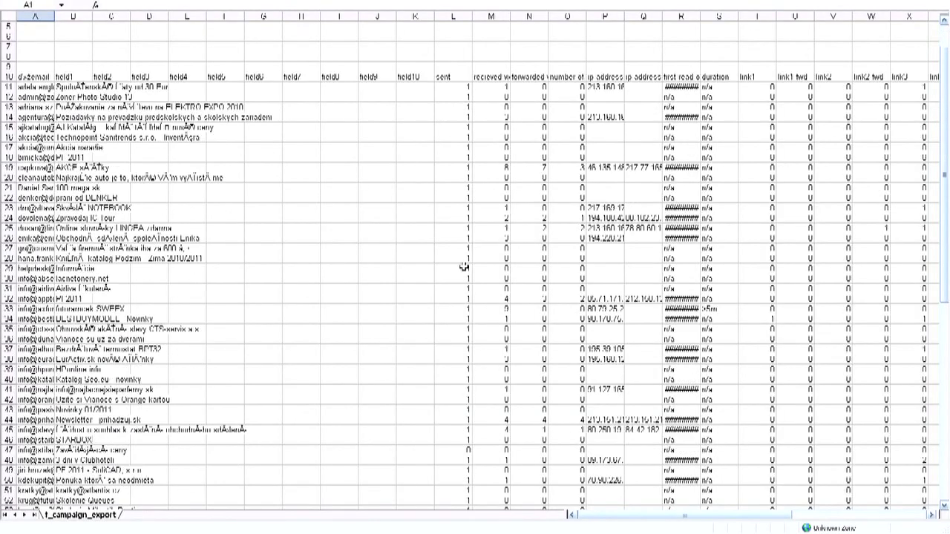